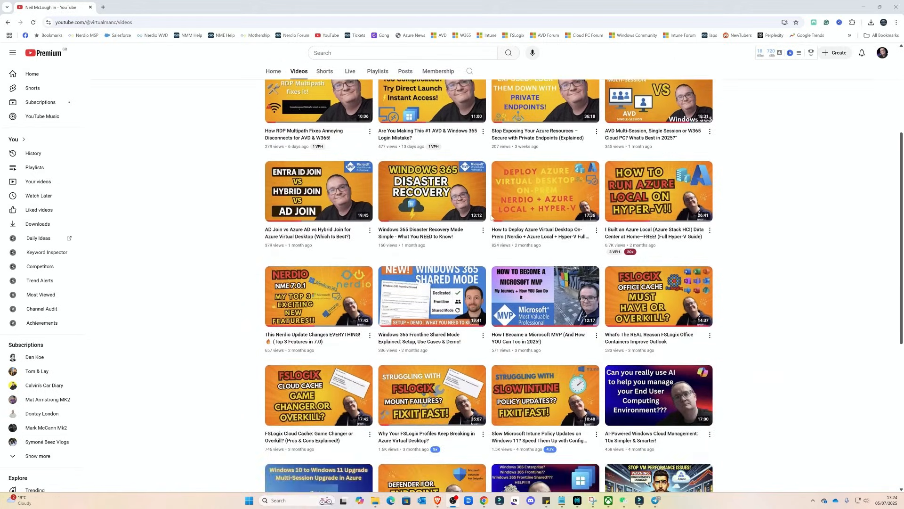
scroll(492, 217, "down", 3)
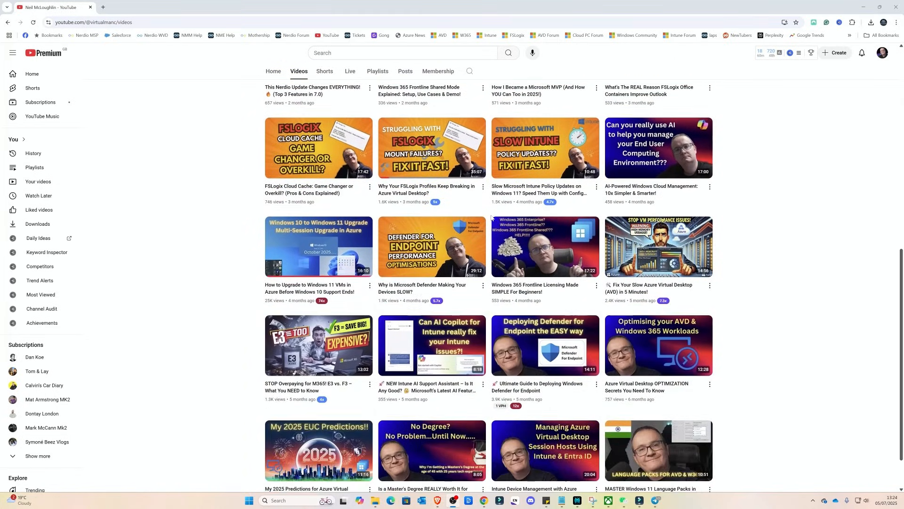
scroll(492, 217, "down", 5)
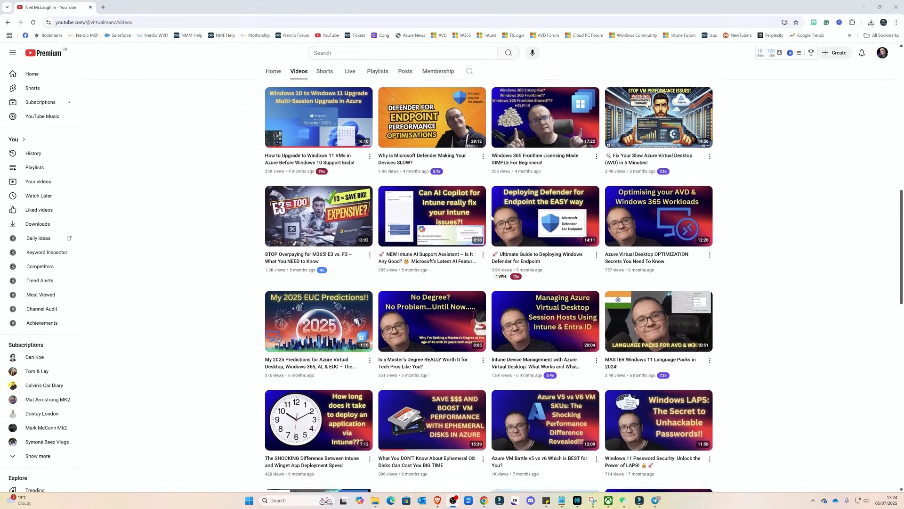
scroll(492, 217, "down", 1)
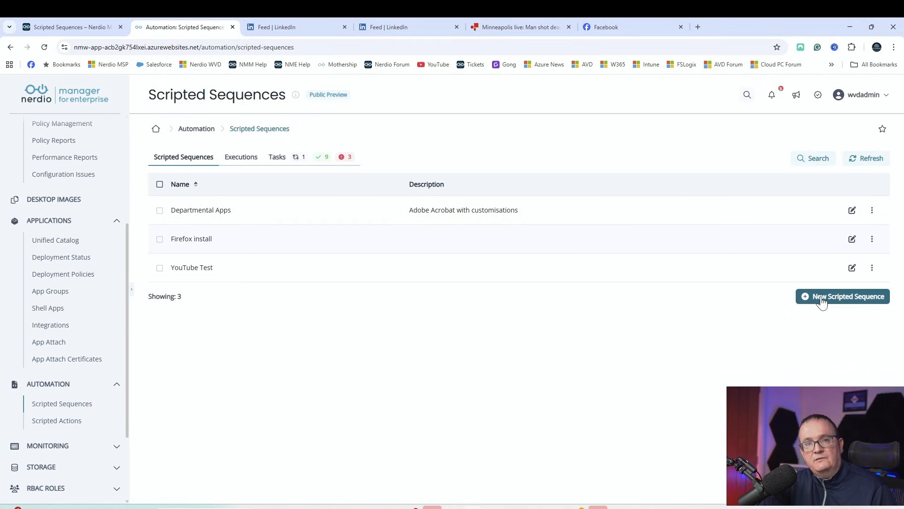
Create a new scripted sequence named "YouTube Test Apps".
left_click(822, 301)
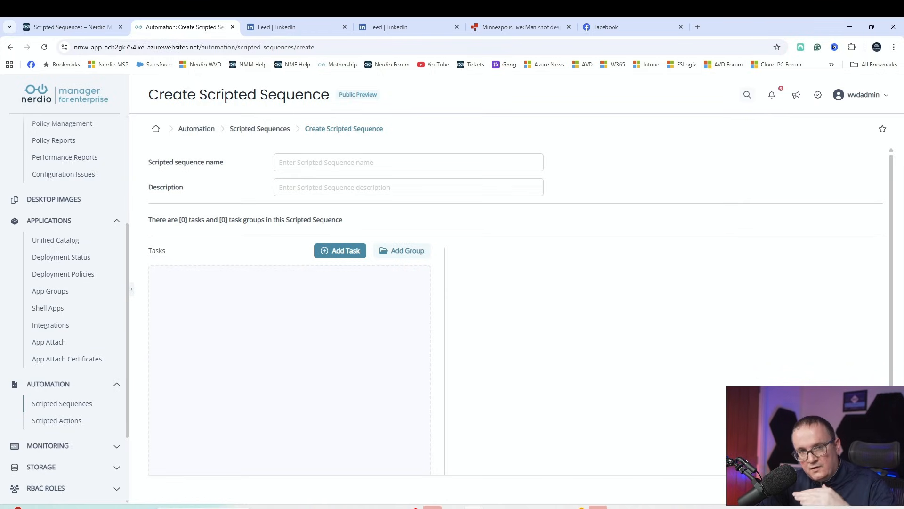
left_click(330, 162)
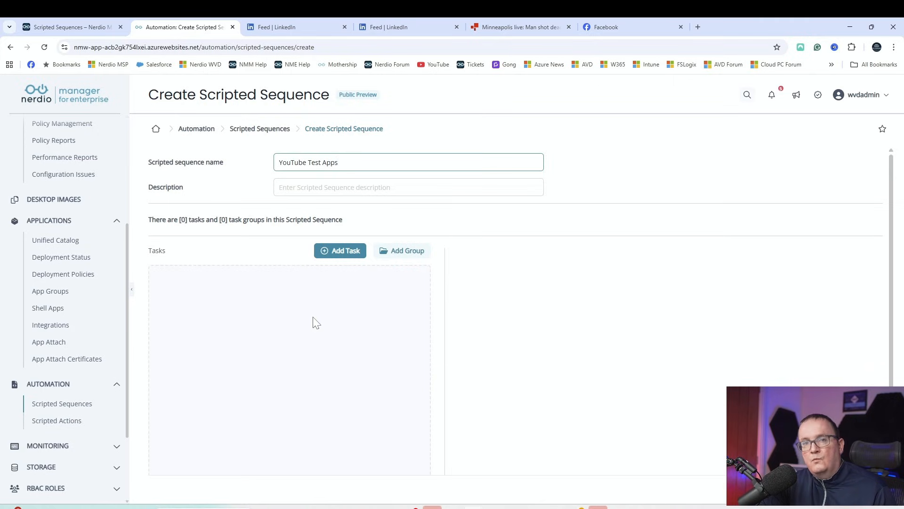
left_click(316, 323)
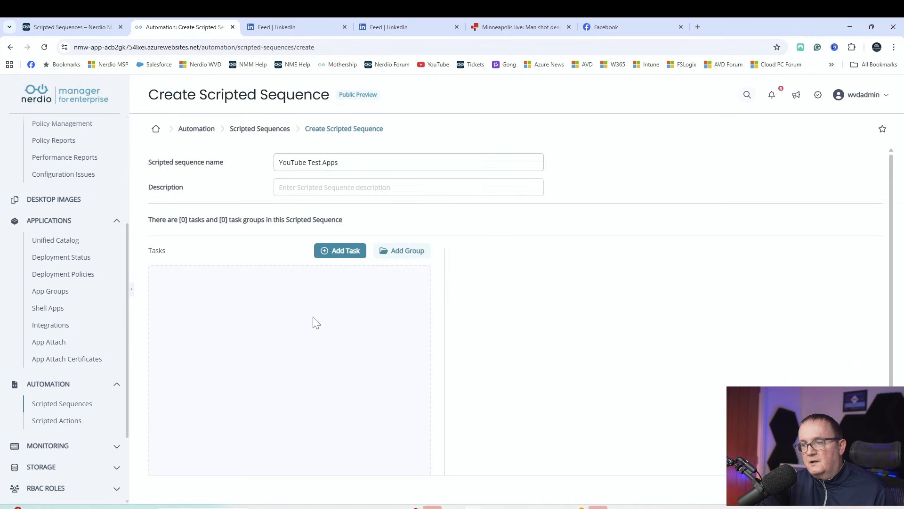
Add a first task to the sequence and review the available action types.
left_click(342, 252)
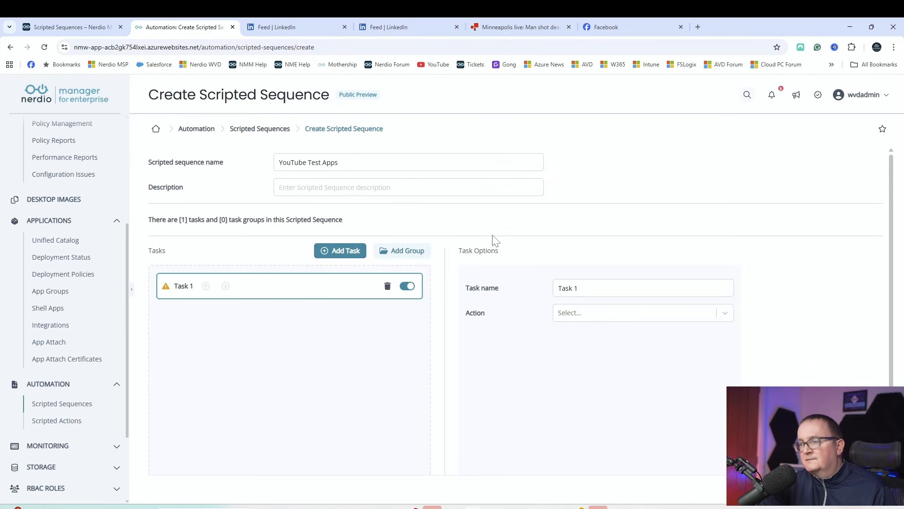
left_click(591, 315)
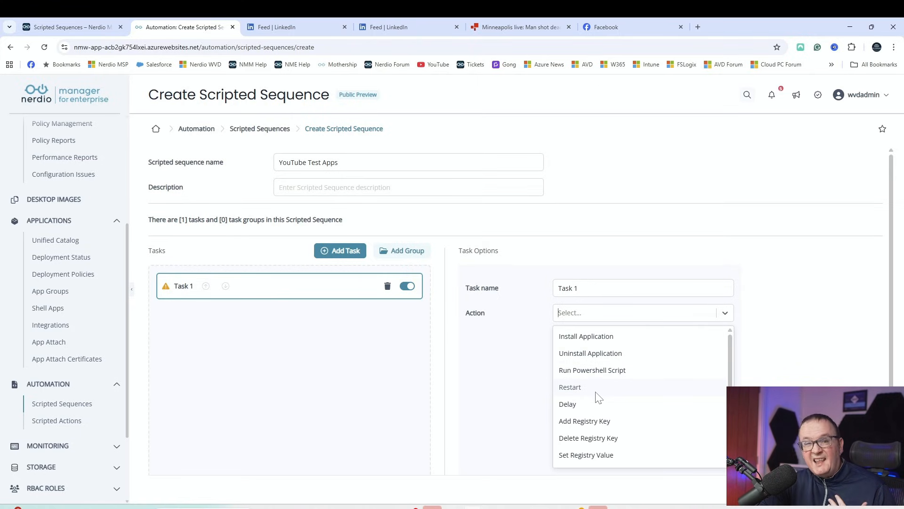
scroll(651, 430, "down", 1)
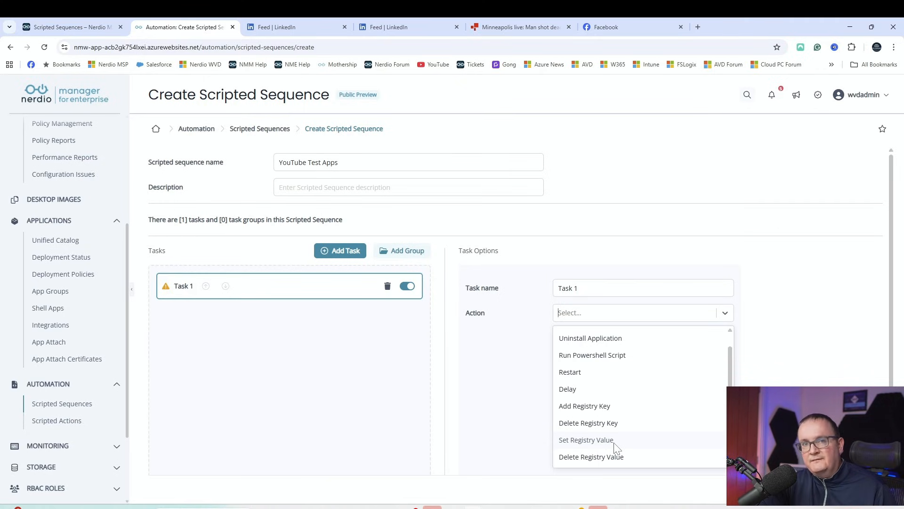
left_click(470, 371)
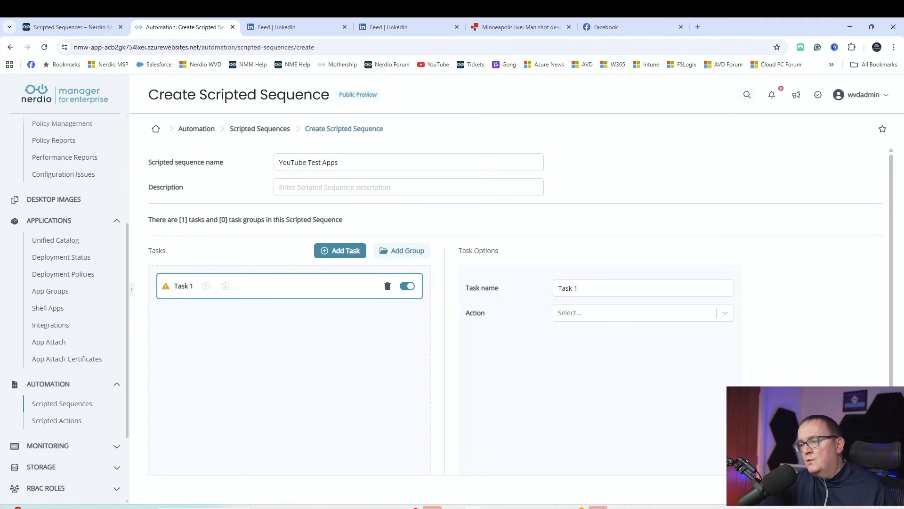
Rename the first task "Install Adobe Acrobat".
left_click_drag(579, 289, 516, 288)
type("i")
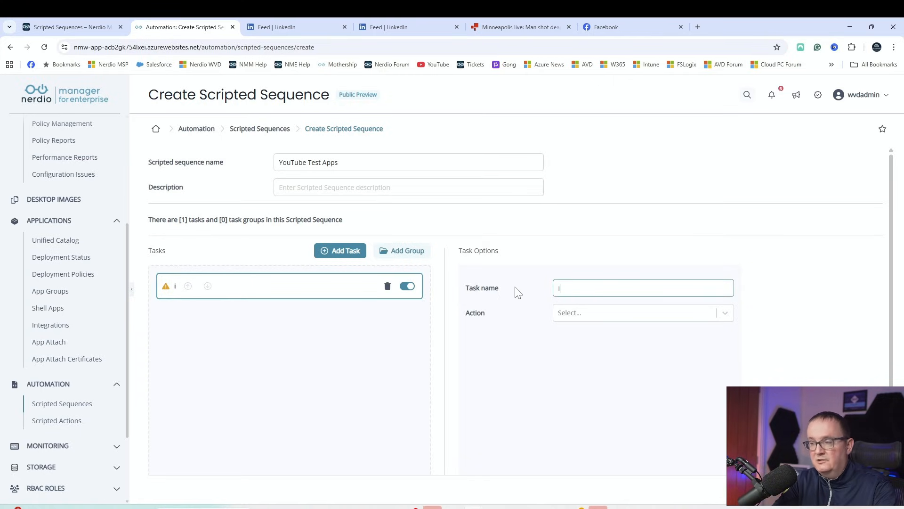
type("NST")
key("BackSpace")
key("BackSpace")
key("BackSpace")
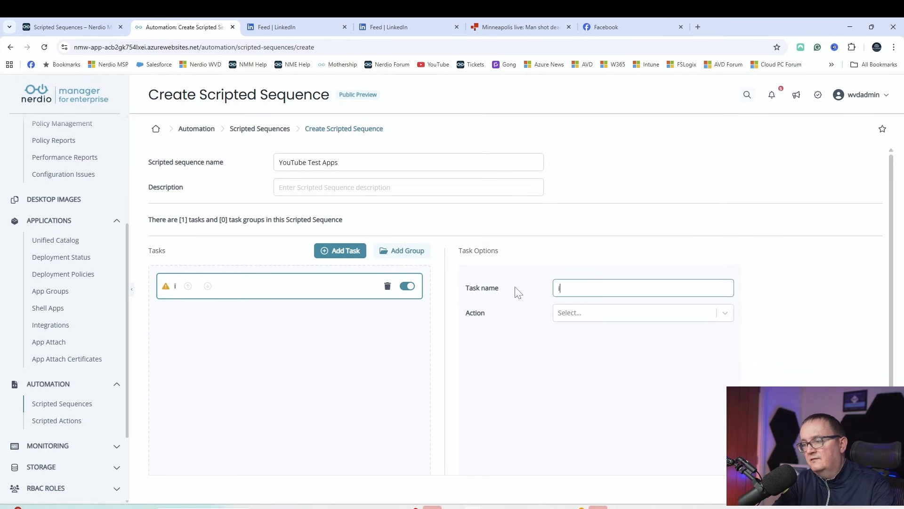
key("BackSpace")
type("Install Adobe ")
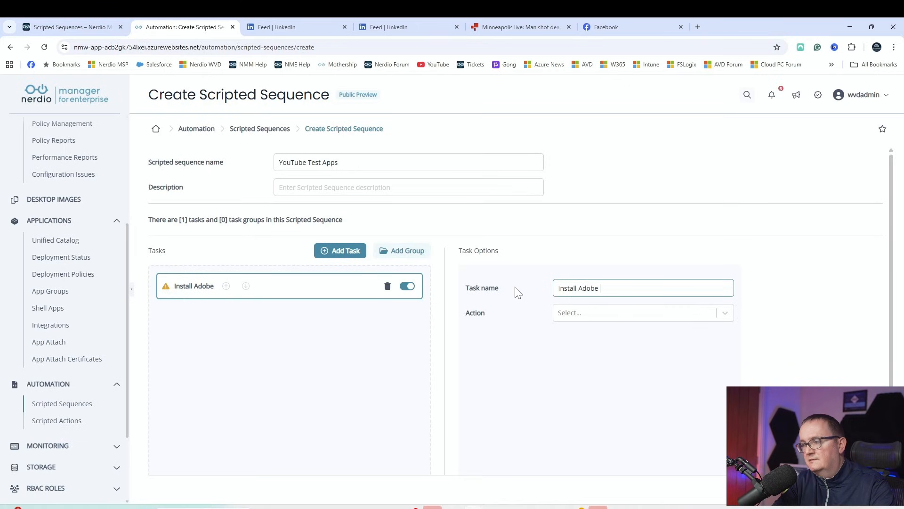
type("Acrobat")
Set the task's action to Install Application with Adobe Acrobat Reader (64-bit) [latest] as the app.
left_click(602, 313)
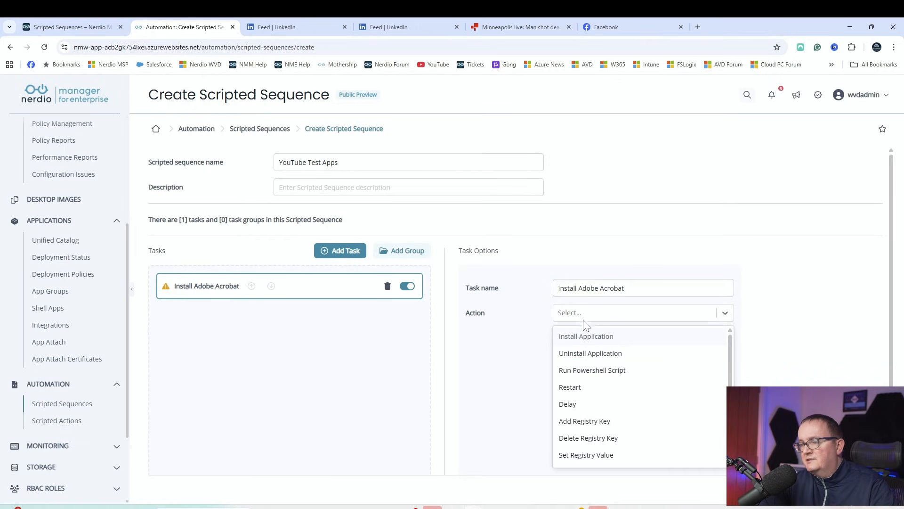
left_click(586, 336)
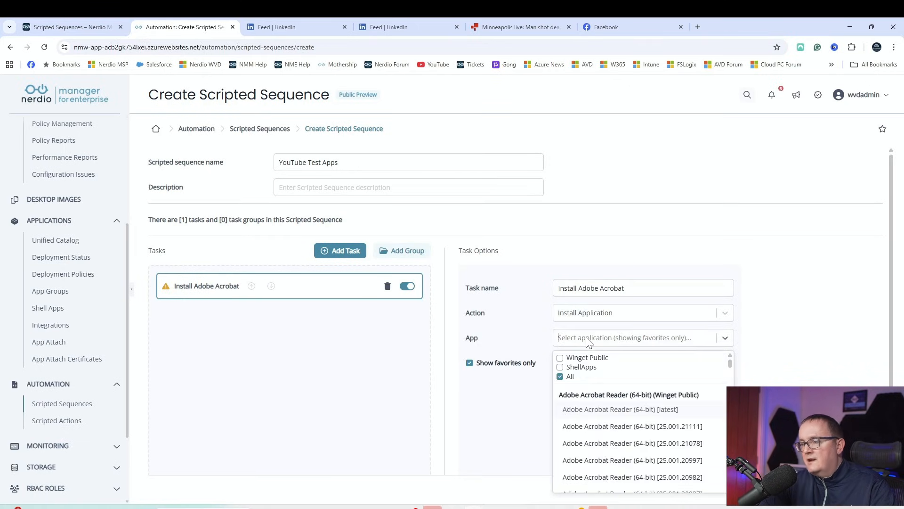
left_click(604, 410)
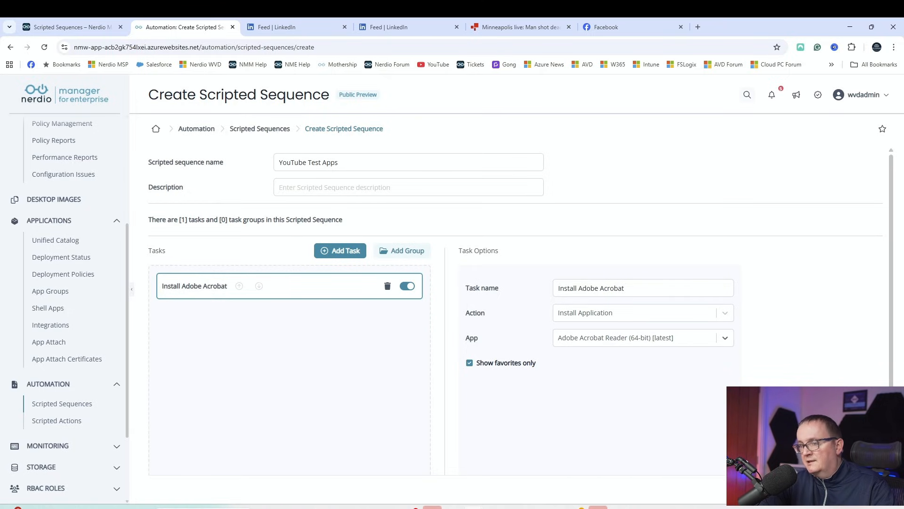
Add a second task named "Customise Adobe" with the Run Powershell Script action.
left_click(356, 252)
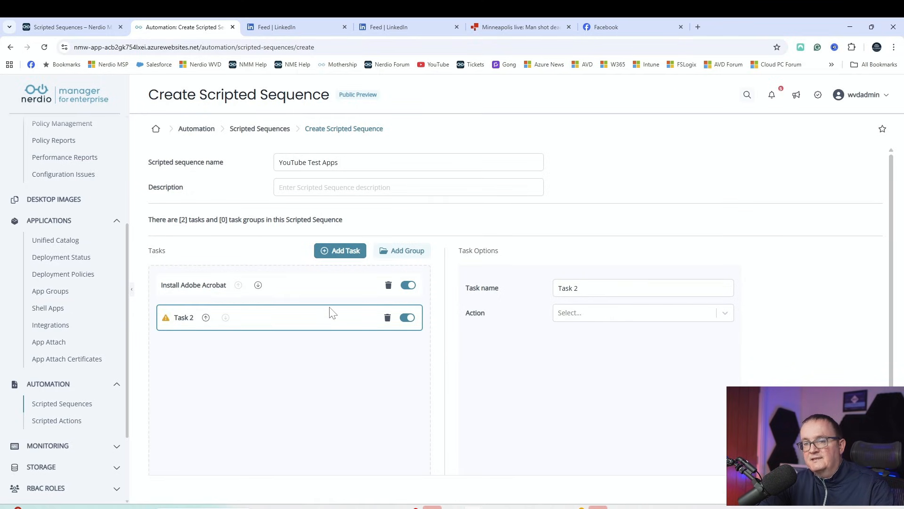
type("C")
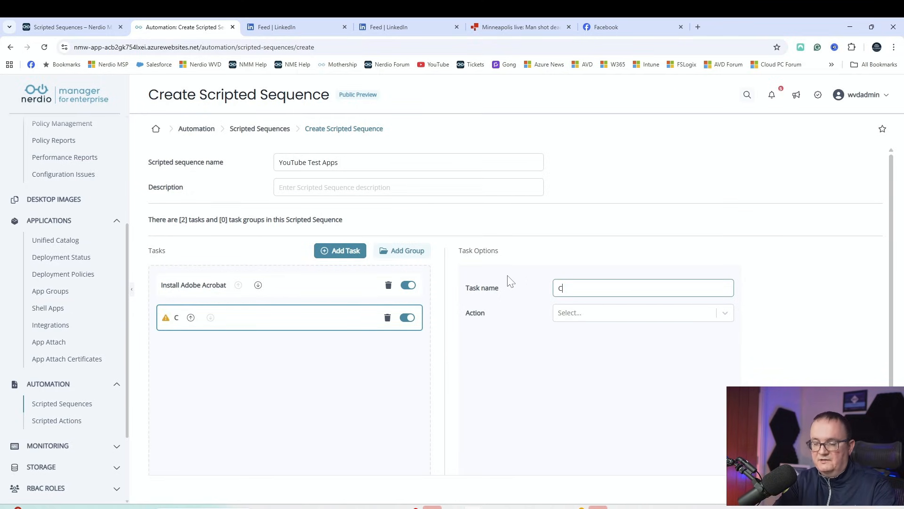
type("ustomise Adobe")
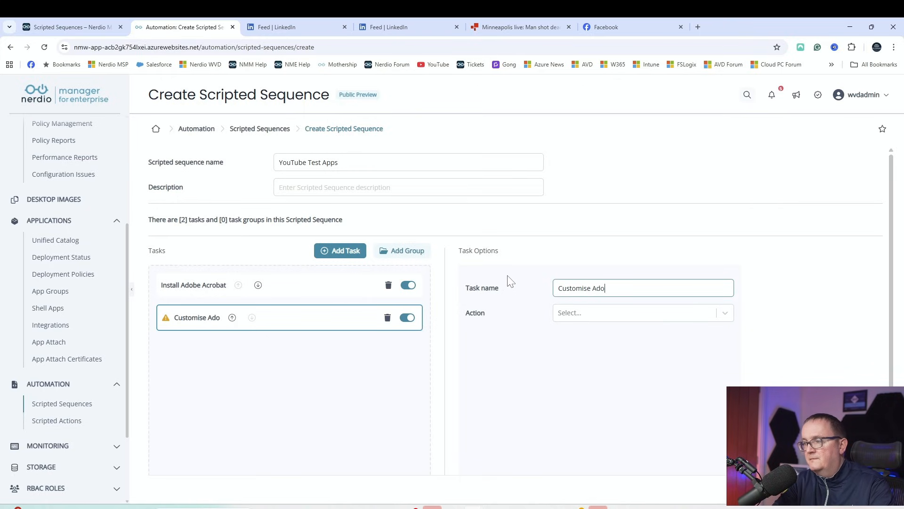
left_click(611, 320)
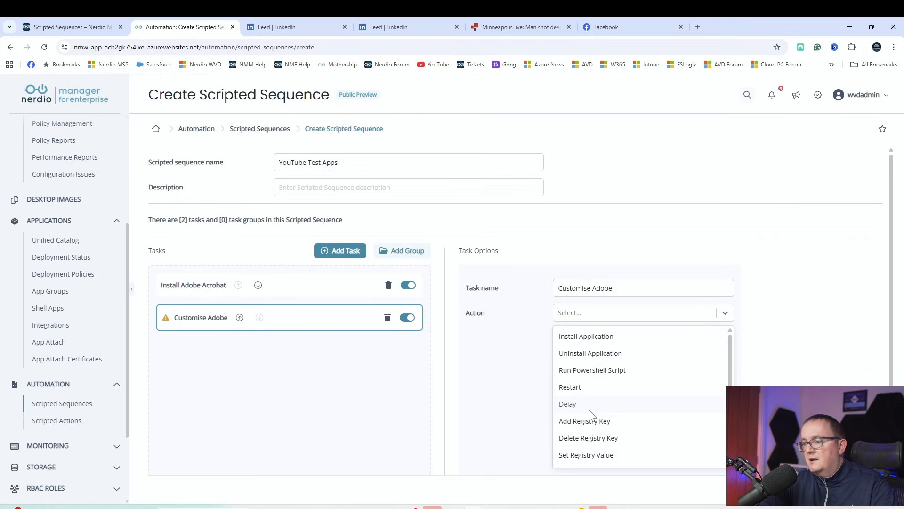
scroll(591, 415, "down", 1)
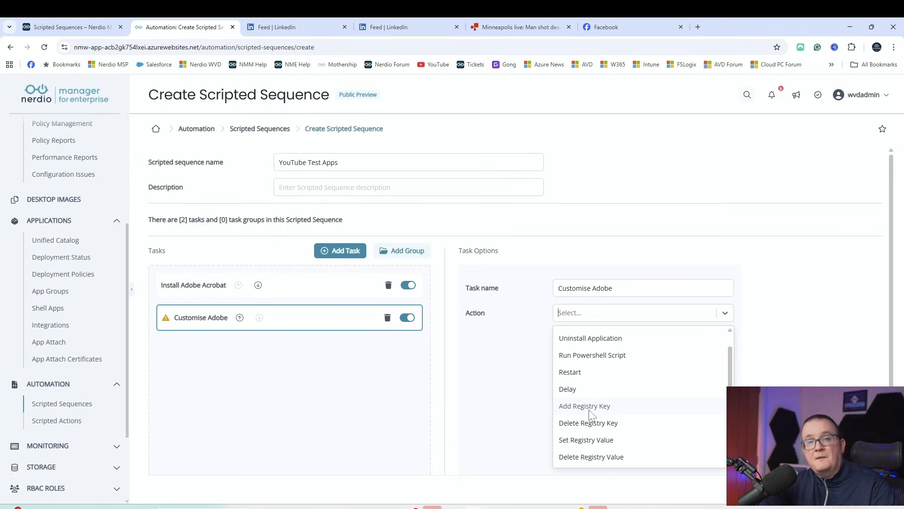
left_click(591, 355)
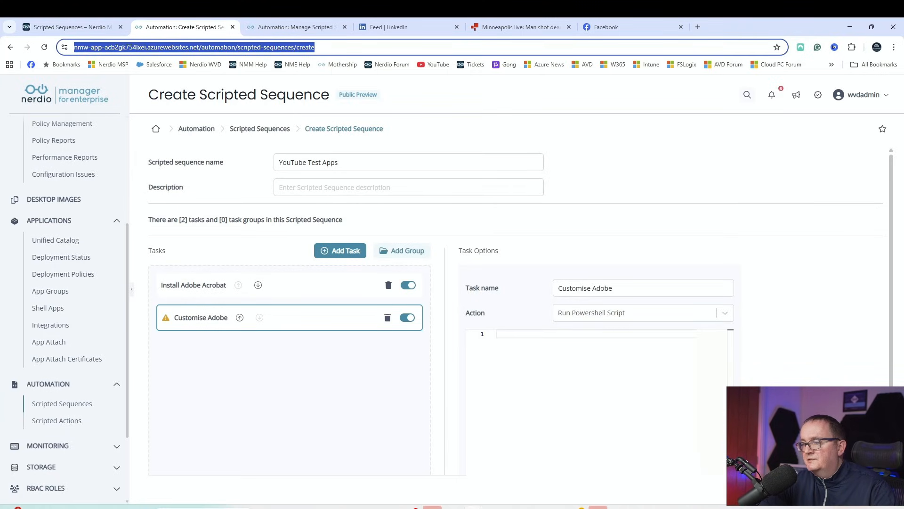
Paste the PowerShell script for the Acrobat Reader FeatureLockDown registry policies into the task and select its base registry path.
left_click(617, 351)
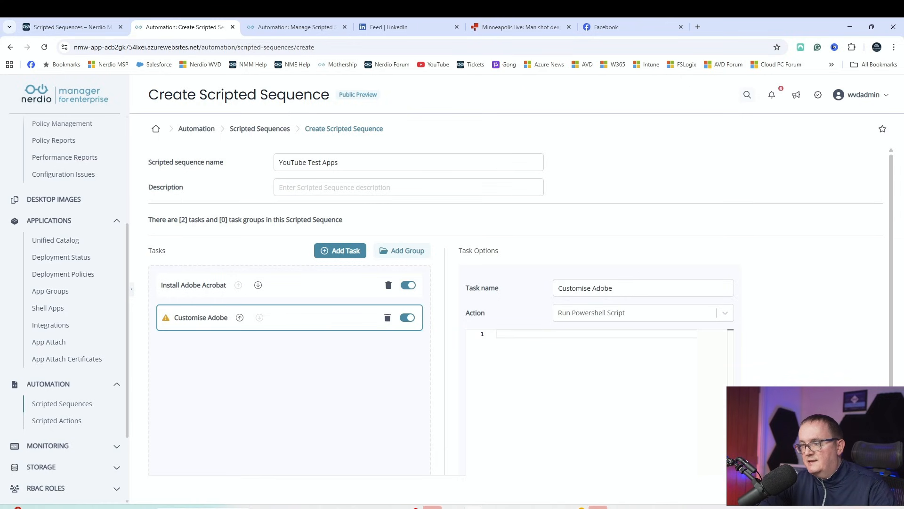
key("ctrl+v")
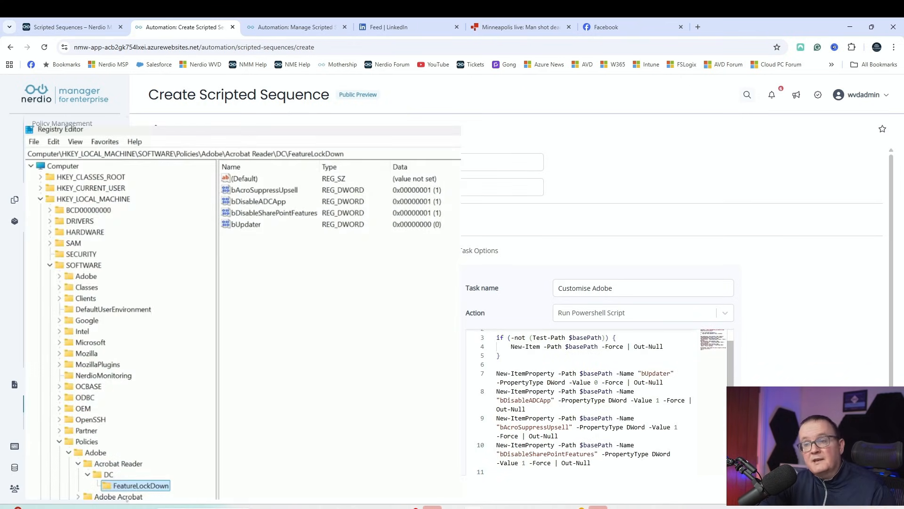
scroll(601, 403, "up", 1)
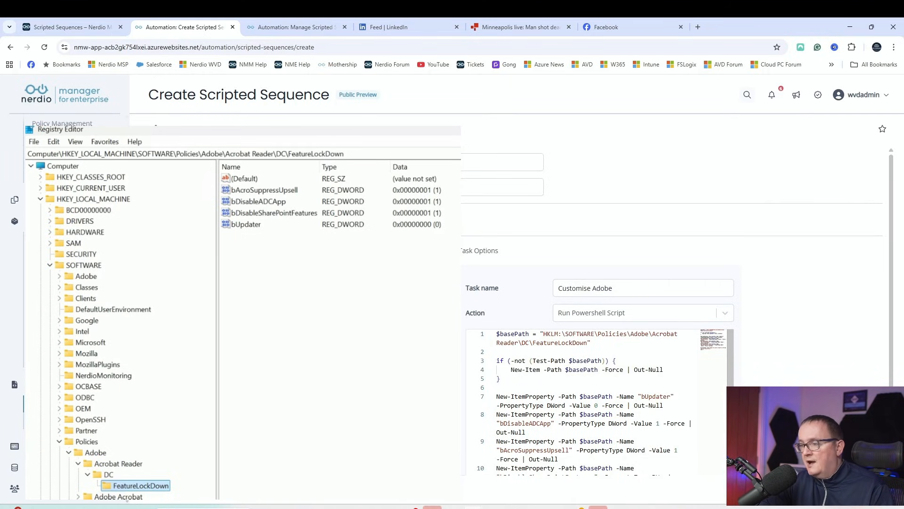
left_click_drag(544, 334, 588, 342)
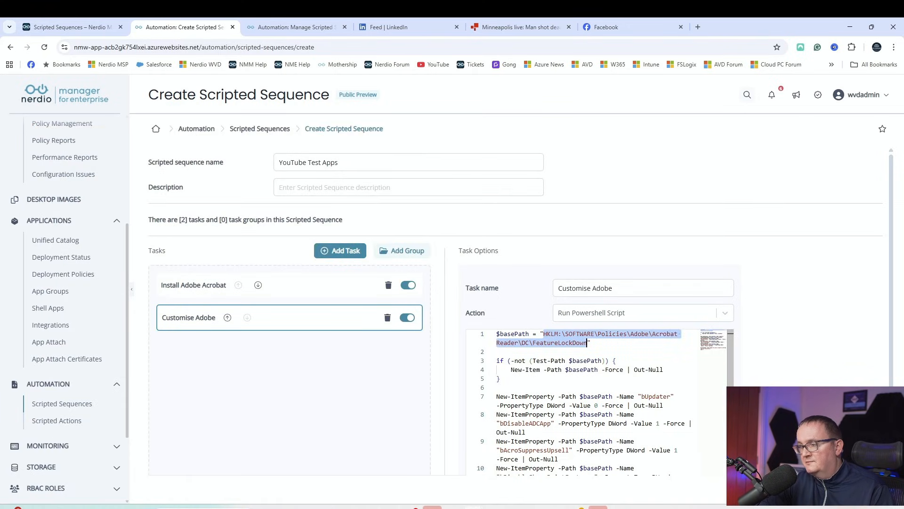
Add a third task to the sequence and name it "Set Registry".
left_click(332, 257)
left_click_drag(583, 288, 513, 292)
type("sT")
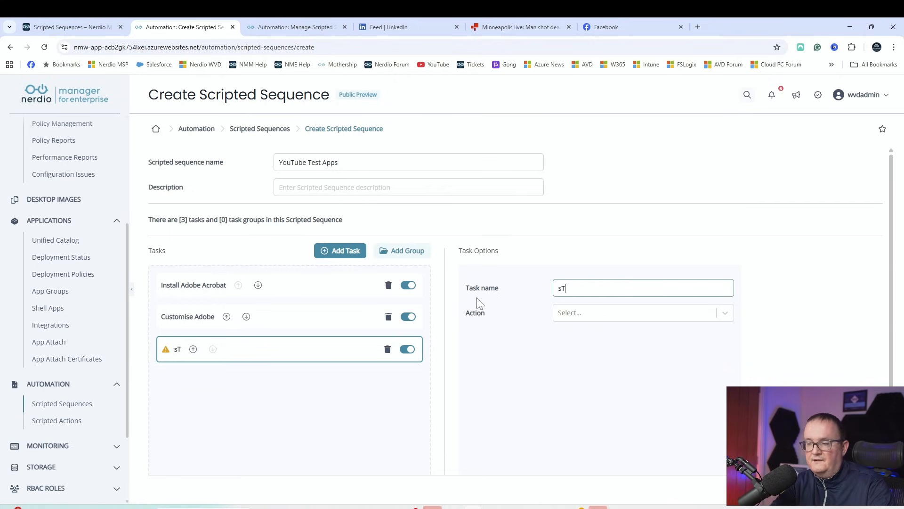
type("et Registry")
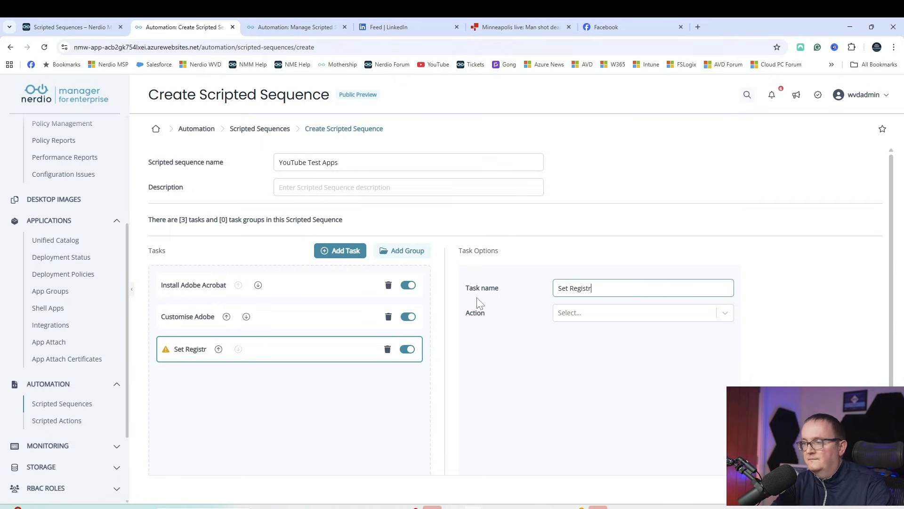
Set the Set Registry task's action to Add Registry Key and paste the registry path as the key path.
left_click(568, 317)
left_click(597, 422)
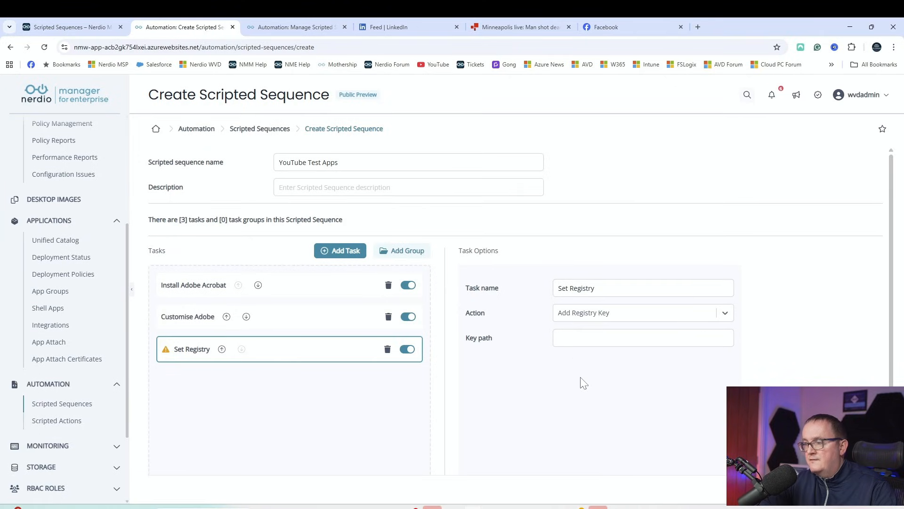
key("ctrl+v")
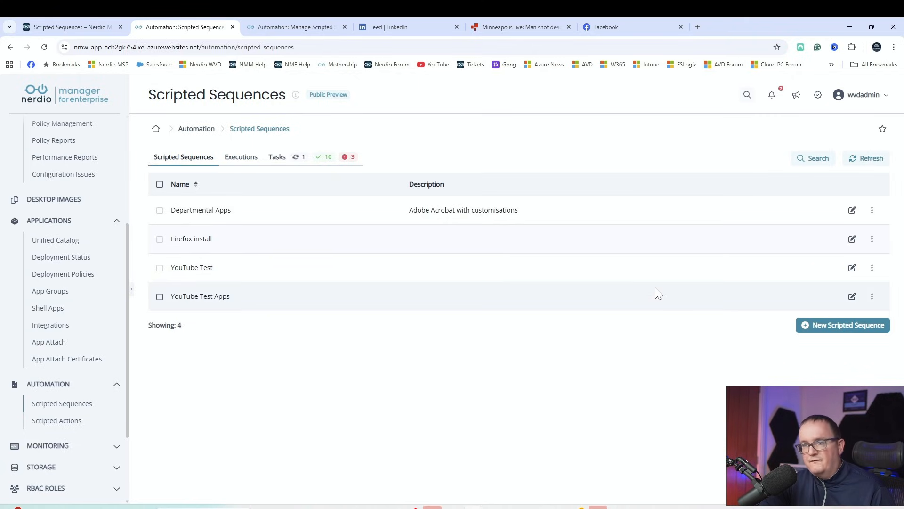
Open the YouTube Test Apps sequence for editing and add a fourth task named "Install Google Chrome".
left_click(852, 297)
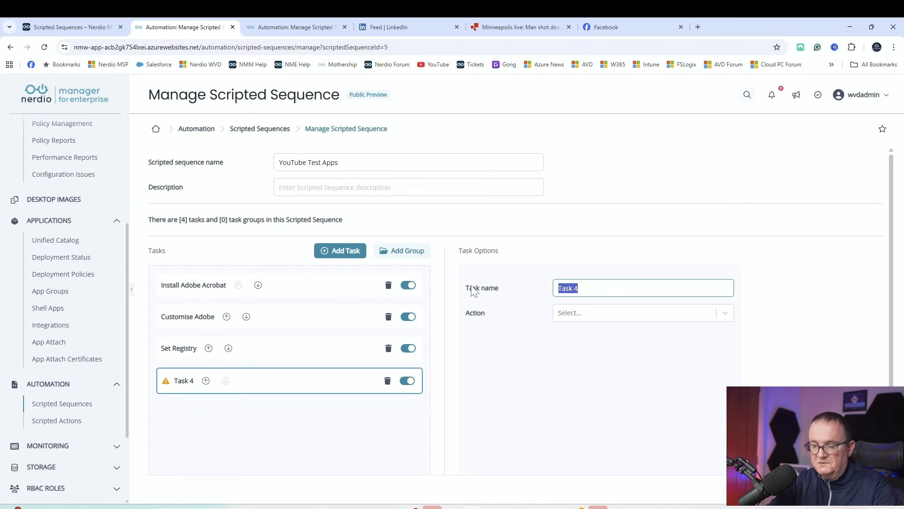
type("Install Google")
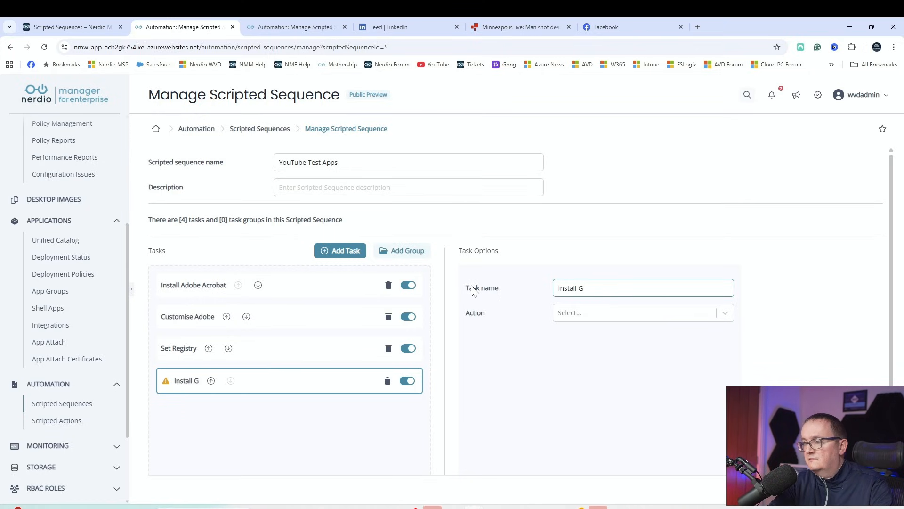
type("rome")
Set the Install Google Chrome task's action to Install Application with Google Chrome (EXE) [latest] as the app.
left_click(606, 314)
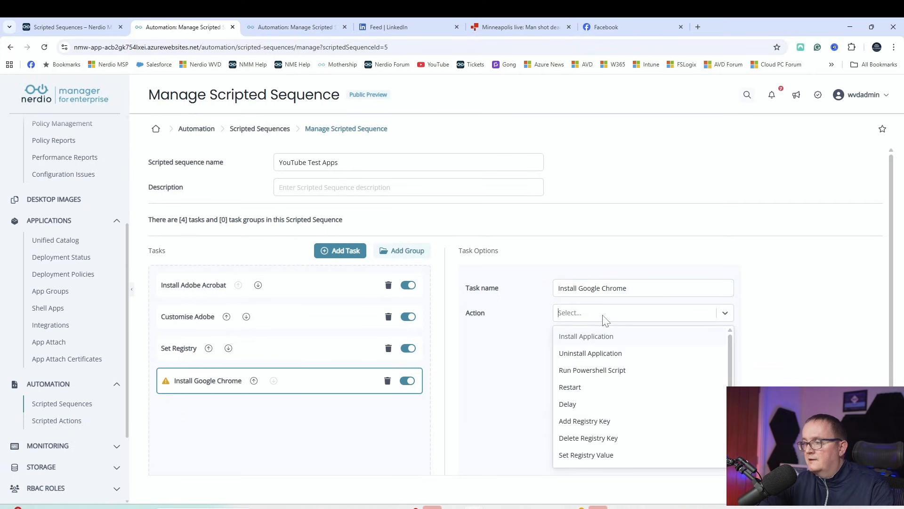
left_click(623, 336)
left_click(621, 338)
scroll(628, 405, "down", 10)
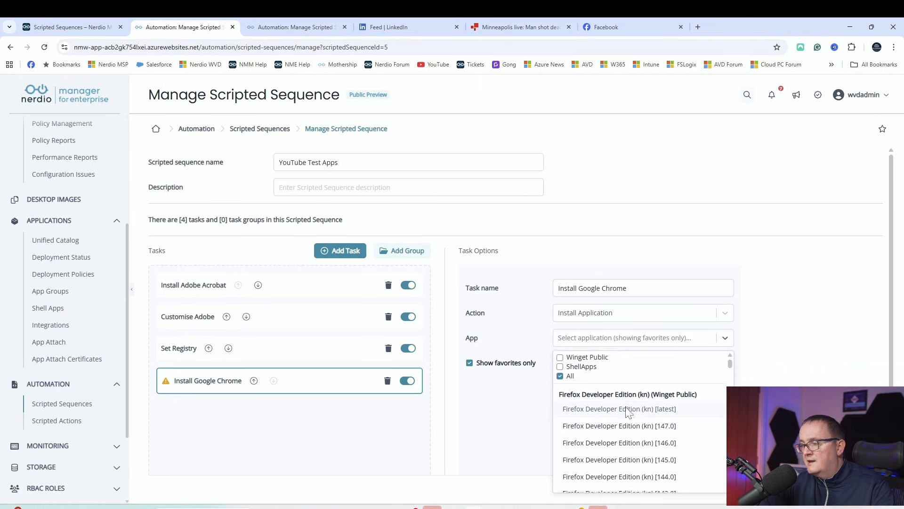
scroll(626, 406, "up", 3)
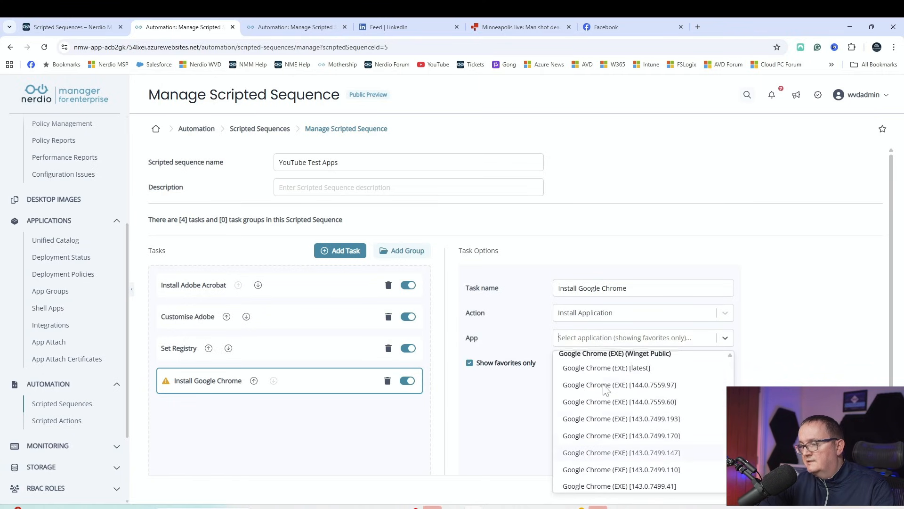
left_click(607, 384)
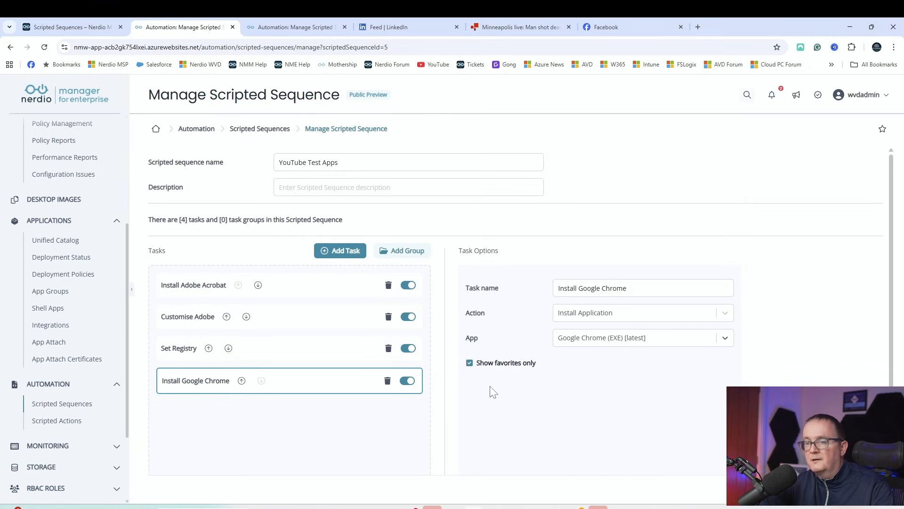
Add a fifth task to the sequence with the Install Application action and name it "Install WinZip".
left_click(342, 252)
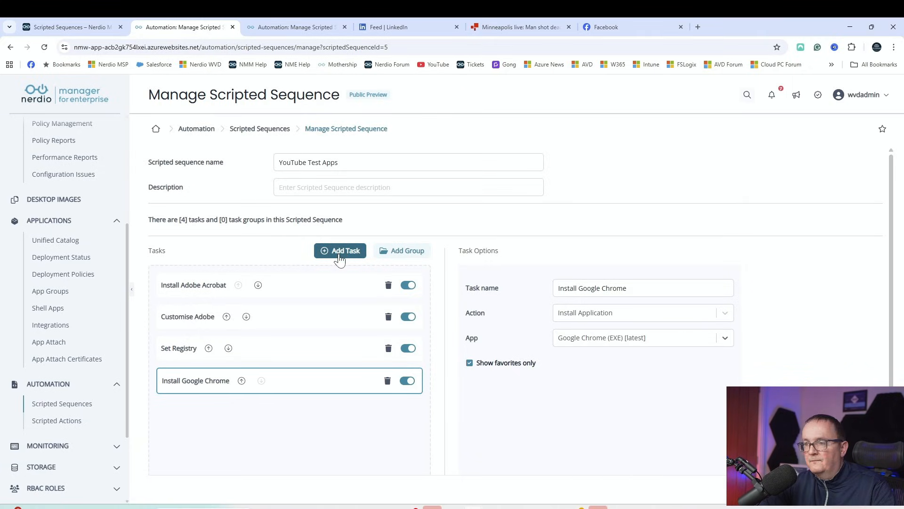
left_click(588, 318)
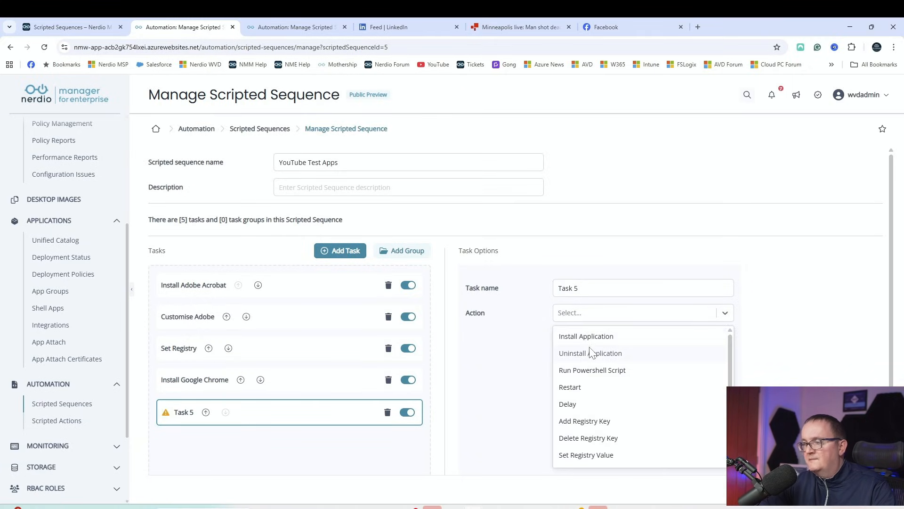
left_click(589, 336)
left_click(510, 288)
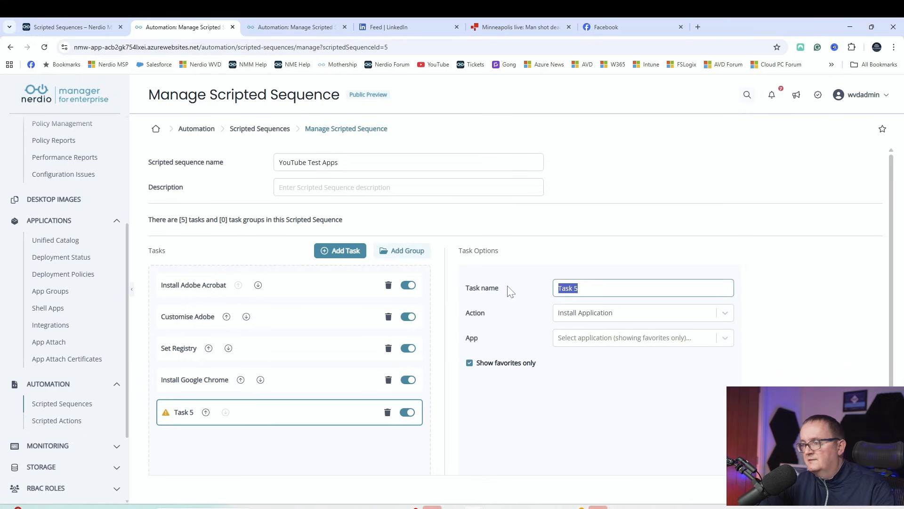
type("iN")
key("BackSpace")
key("BackSpace")
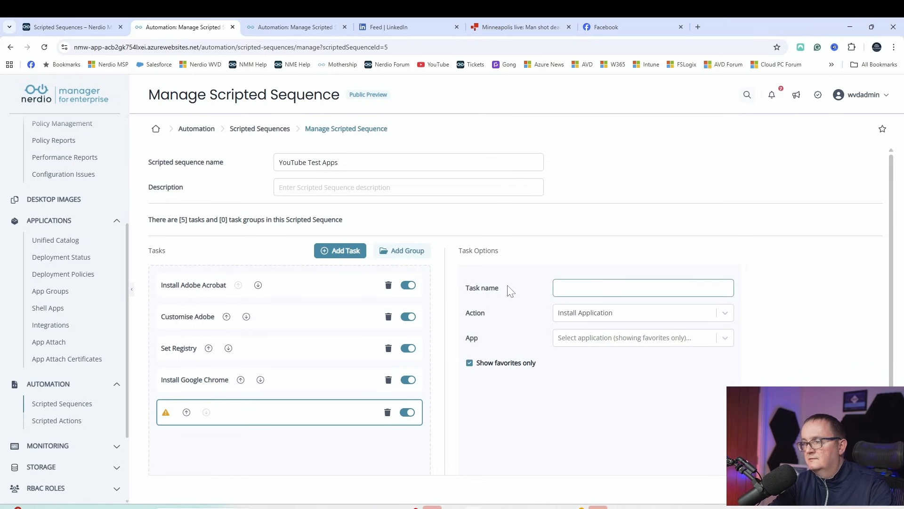
type("Install WinZip")
Find WinZip among the applications and choose WinZip [latest] as the Install WinZip task's app.
left_click(589, 340)
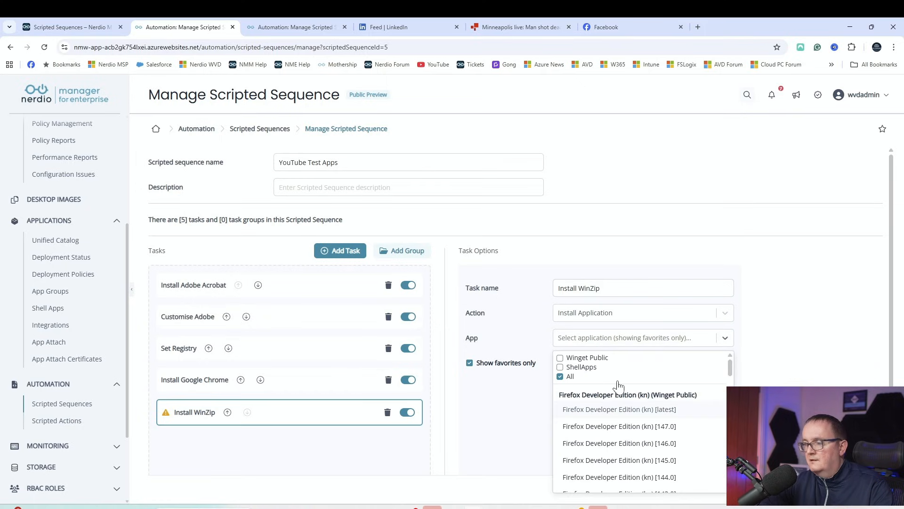
type("WINZI")
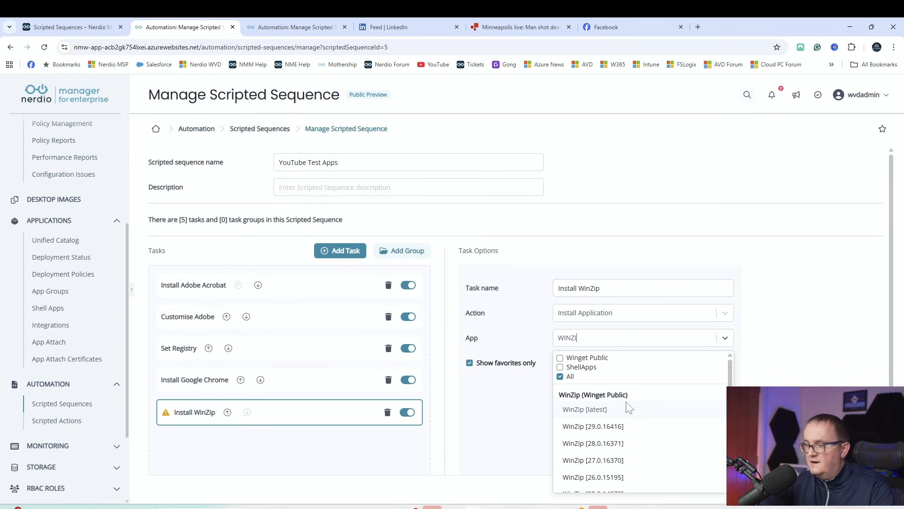
left_click(617, 409)
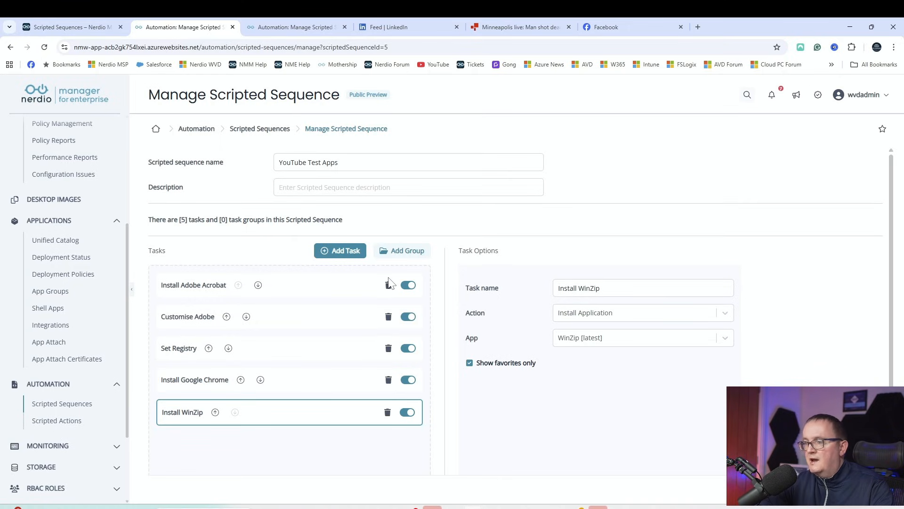
Add a sixth task to the sequence with the Restart action and name it "Restart VM".
left_click(338, 255)
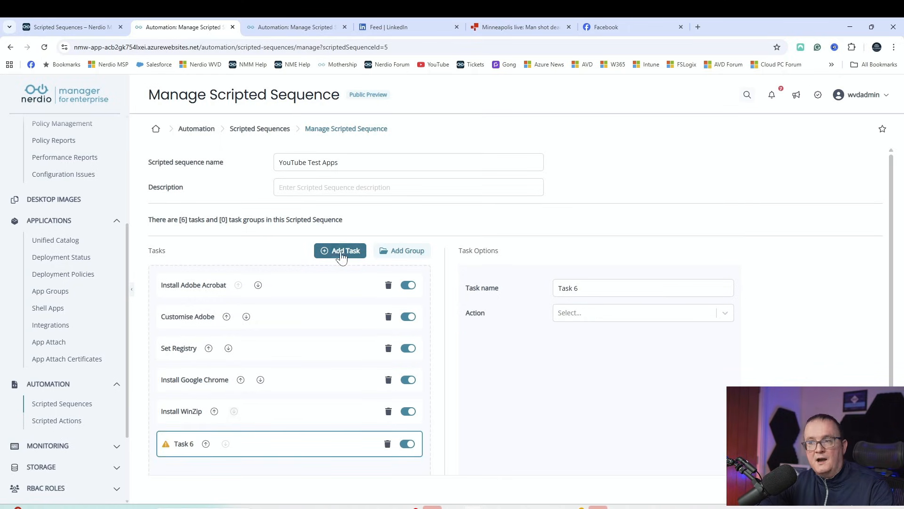
left_click(593, 316)
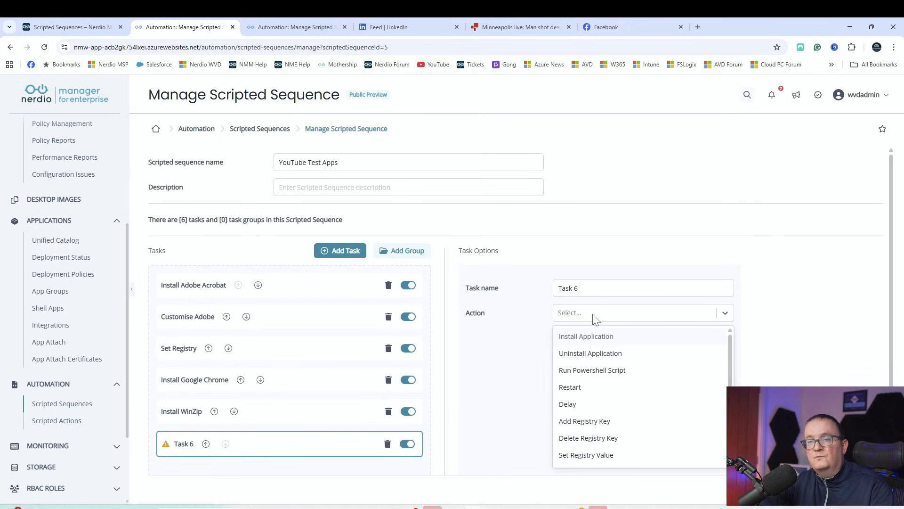
scroll(589, 372, "down", 1)
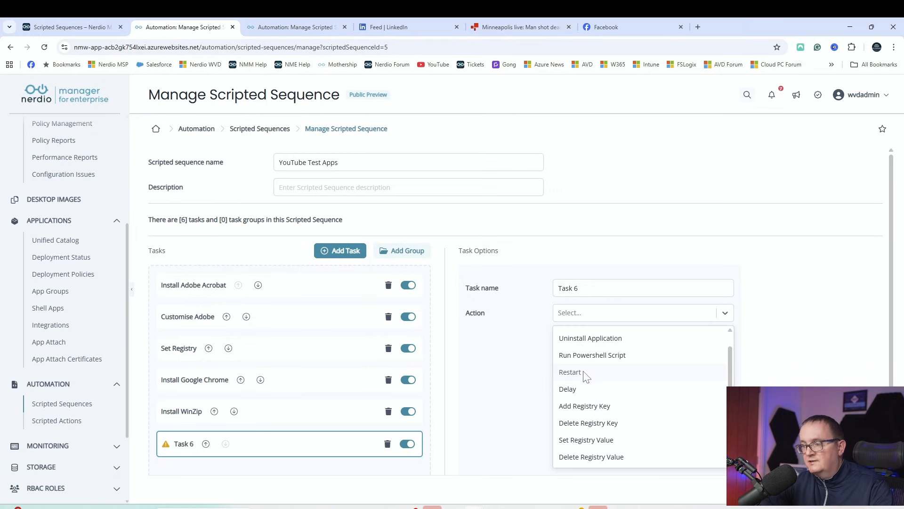
left_click(584, 373)
key("shift+Tab")
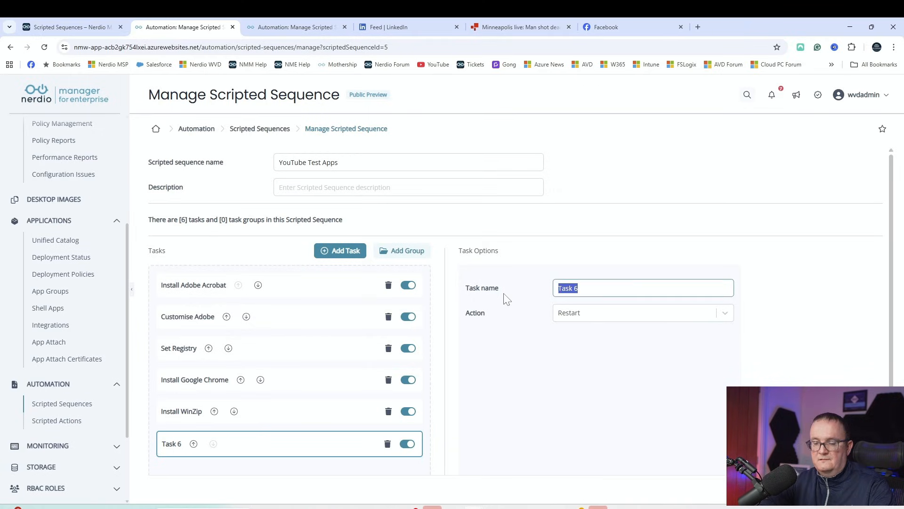
type("Restart VM")
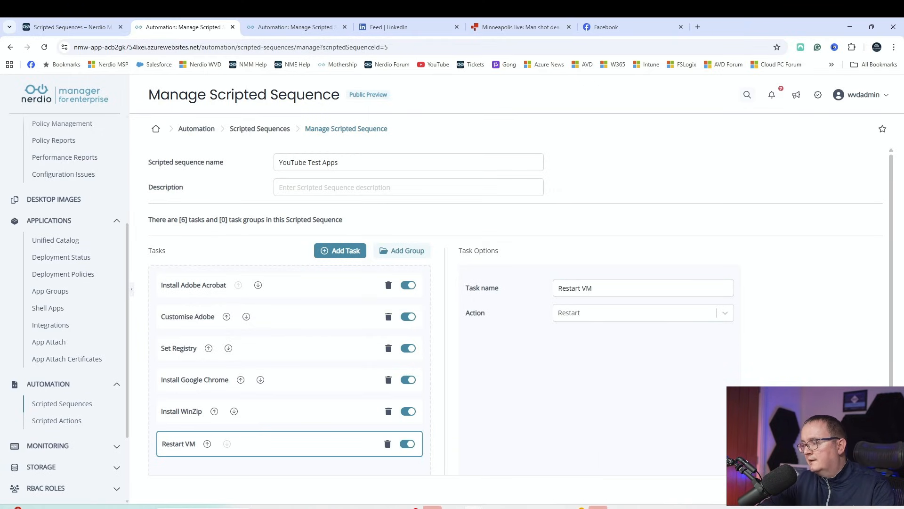
key("Return")
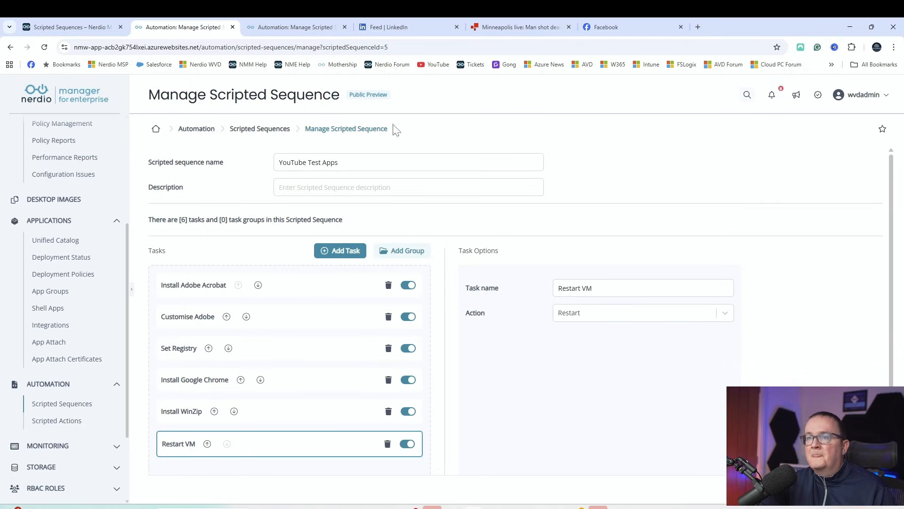
Return to the scripted sequences list and run YouTube Test Apps on the Scripted Sequences device group, authorising it with CONFIRM.
left_click(273, 131)
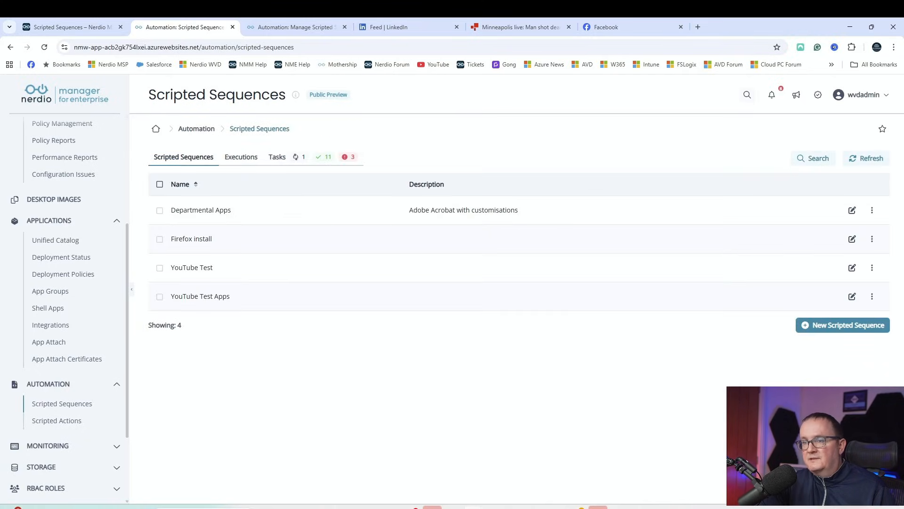
left_click(868, 298)
left_click(448, 146)
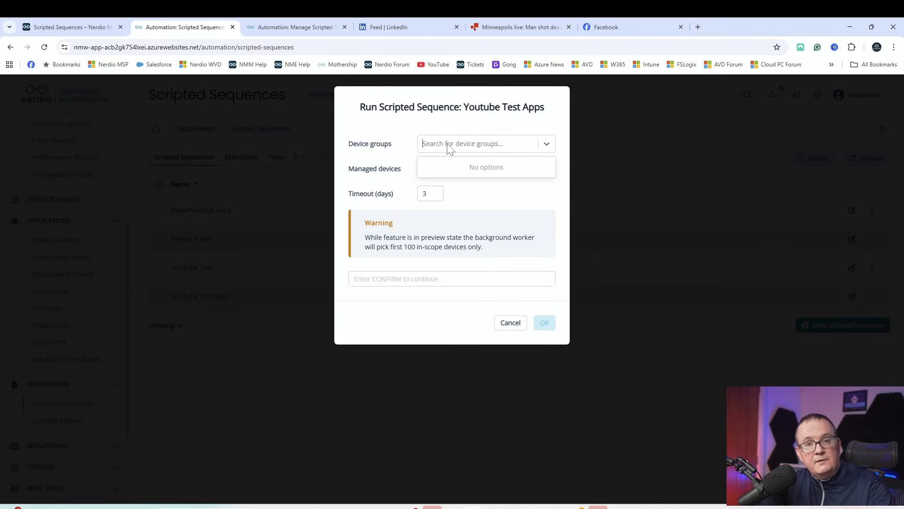
type("scr")
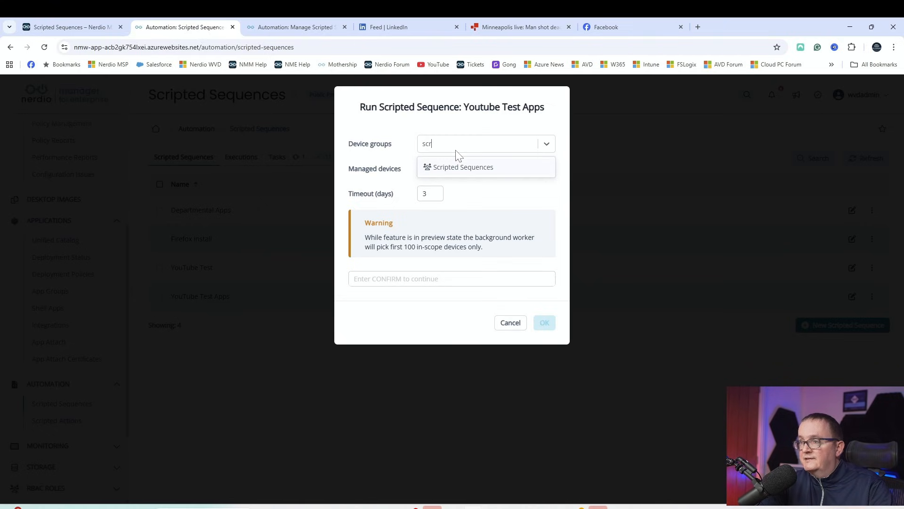
left_click(464, 169)
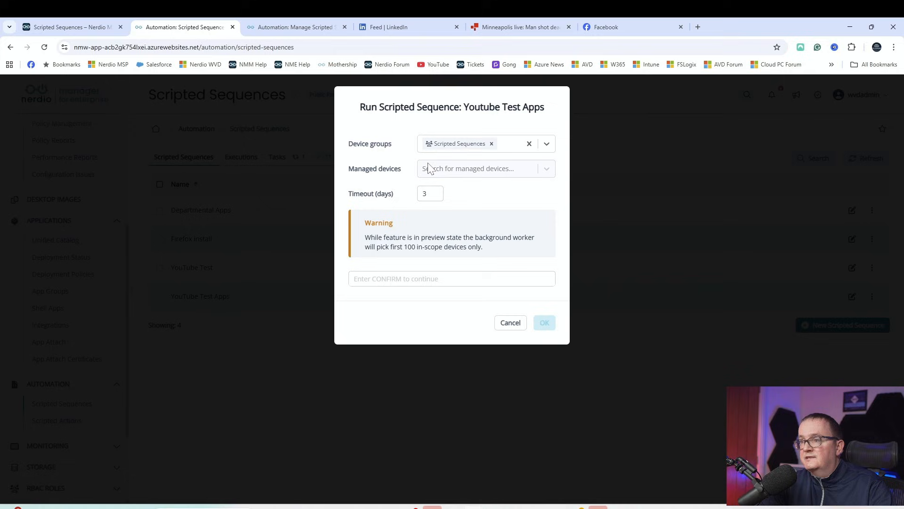
left_click(448, 278)
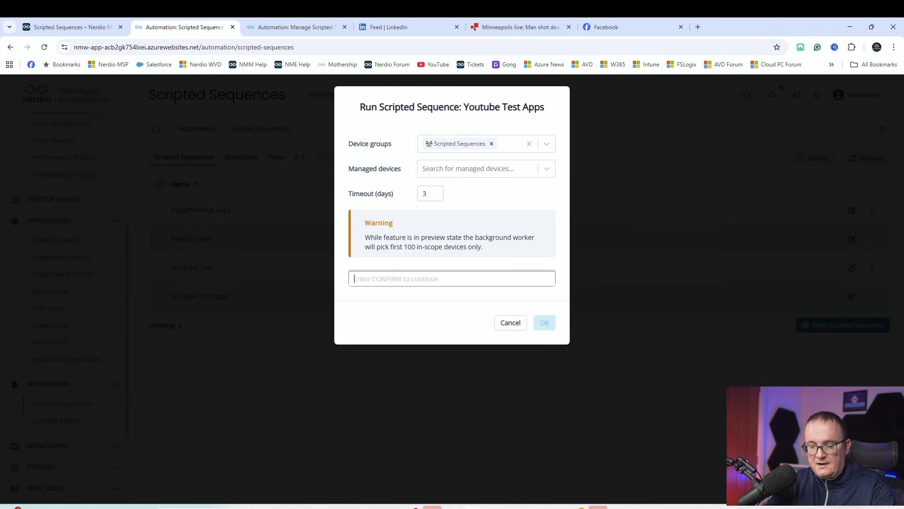
type("CONFIRM")
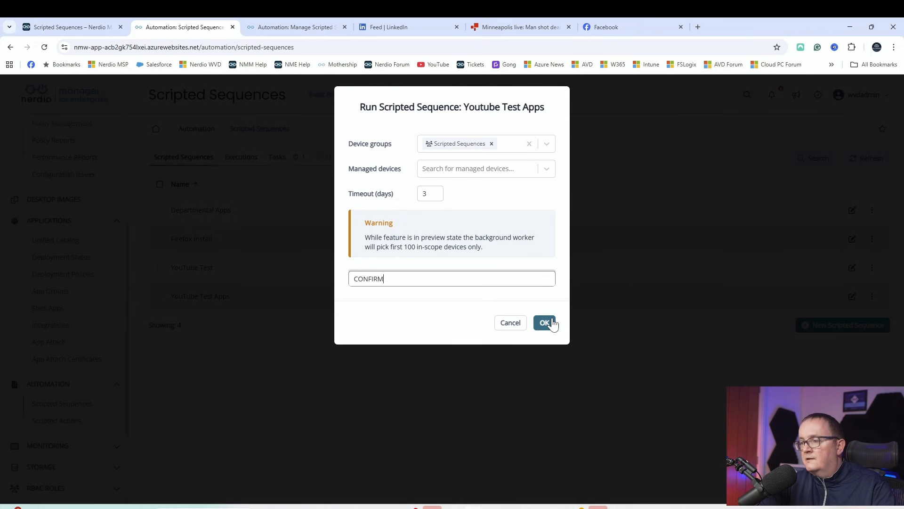
left_click(551, 323)
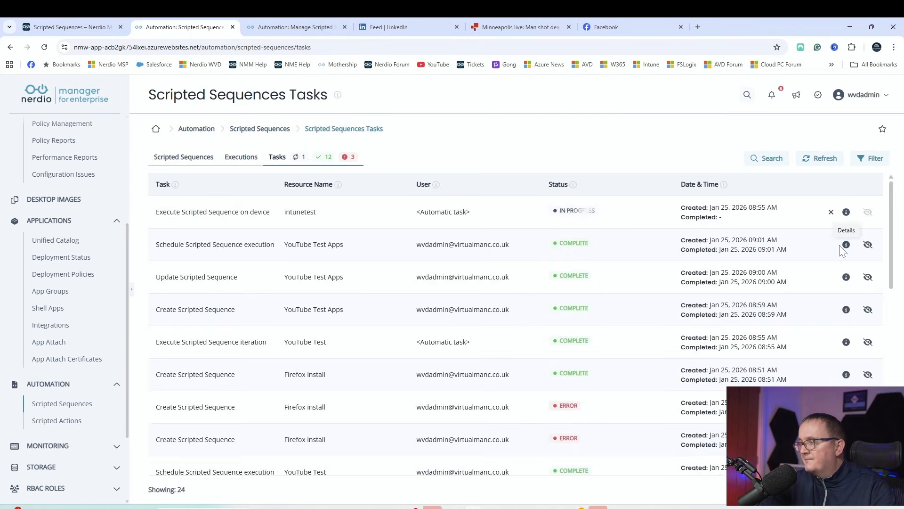
Review the execution parameters in the job details of the YouTube Test Apps schedule task, including creation time and device group ID.
left_click(846, 244)
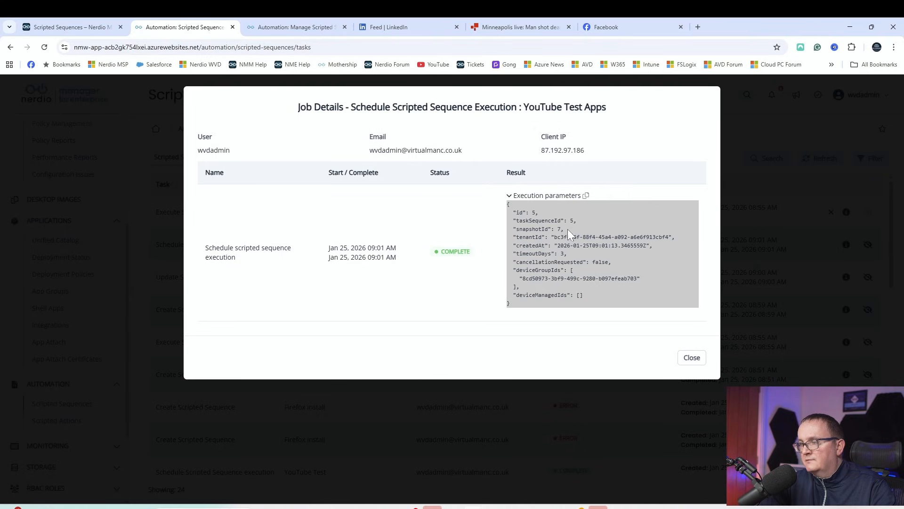
left_click_drag(532, 246, 611, 245)
left_click(611, 267)
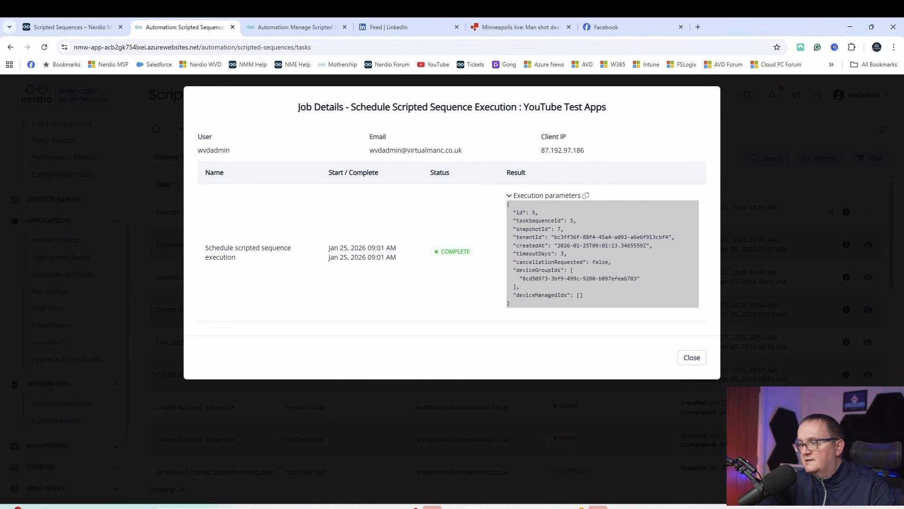
left_click_drag(517, 279, 622, 288)
left_click(622, 288)
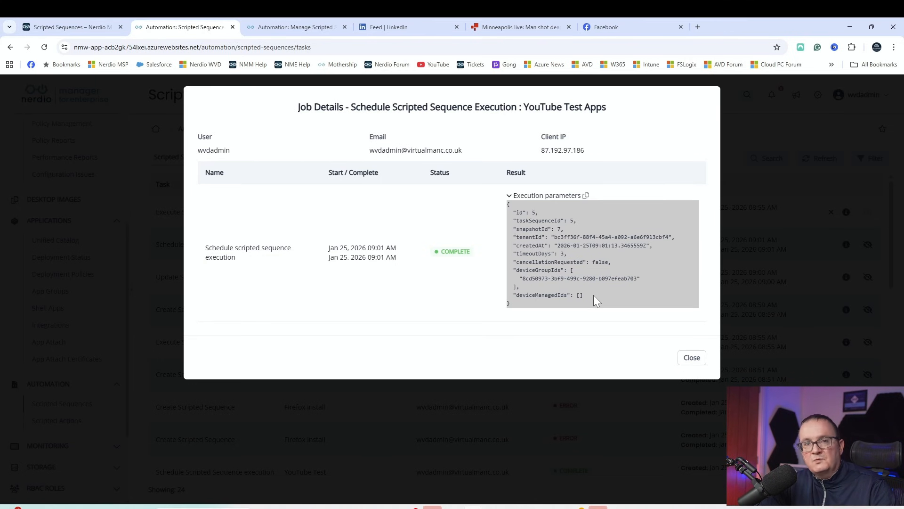
left_click(692, 357)
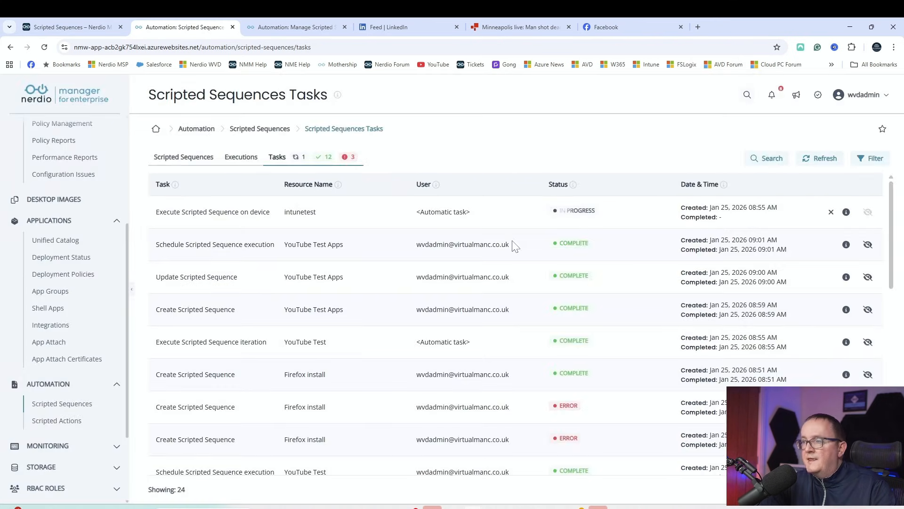
Examine the job details of the in-progress sequence execution on the intunetest device, focusing on the prepared application actions.
left_click(846, 212)
left_click(510, 202)
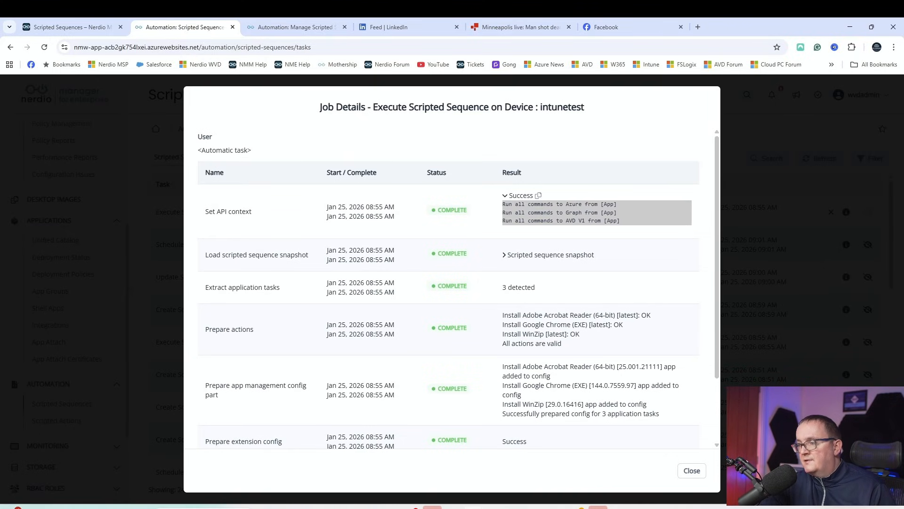
left_click_drag(509, 324, 587, 324)
left_click_drag(509, 334, 542, 344)
left_click(559, 350)
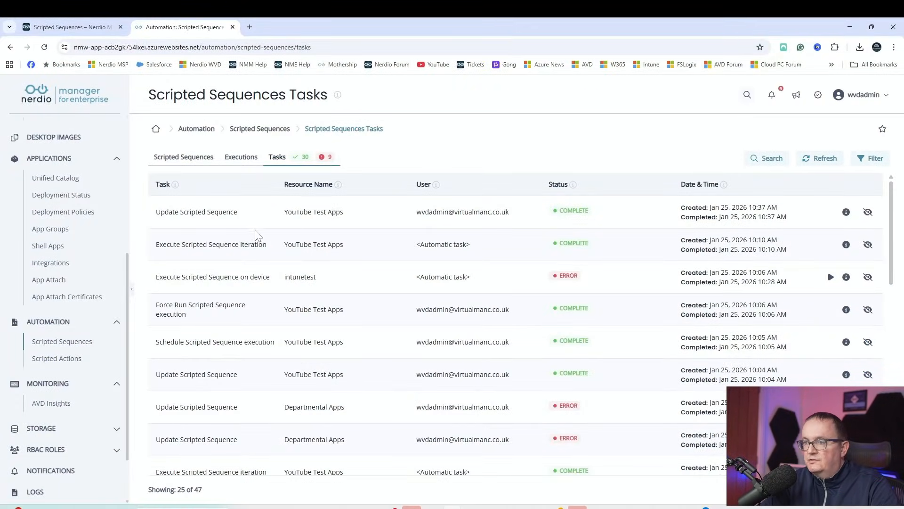
Review the job details of the latest Execute Scripted Sequence iteration task for YouTube Test Apps and close them.
left_click_drag(174, 245, 276, 253)
left_click(270, 253)
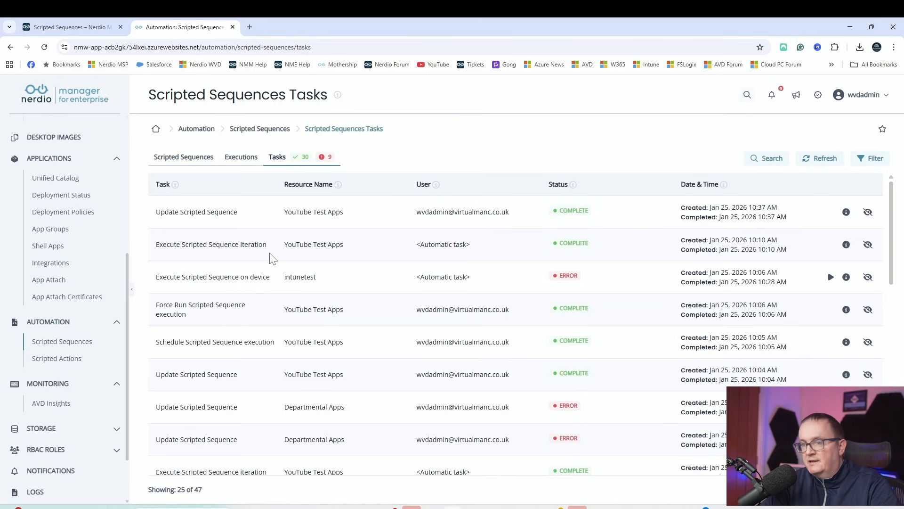
left_click(846, 244)
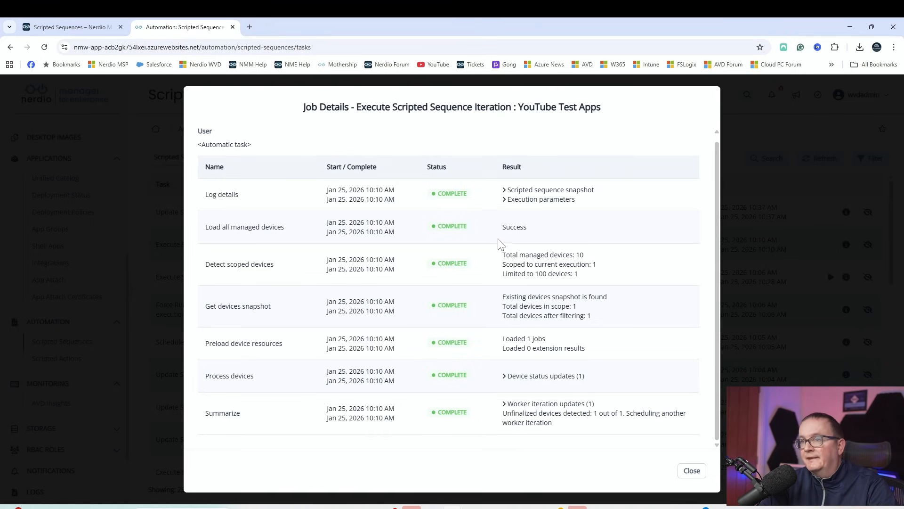
left_click(690, 470)
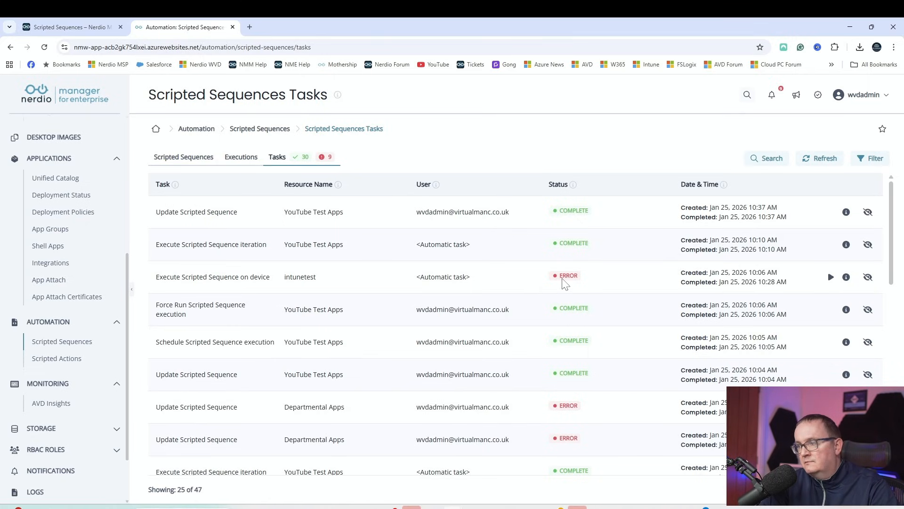
Review the job details of the failed sequence execution on the intunetest device, down to the task summary, and close them.
left_click(845, 275)
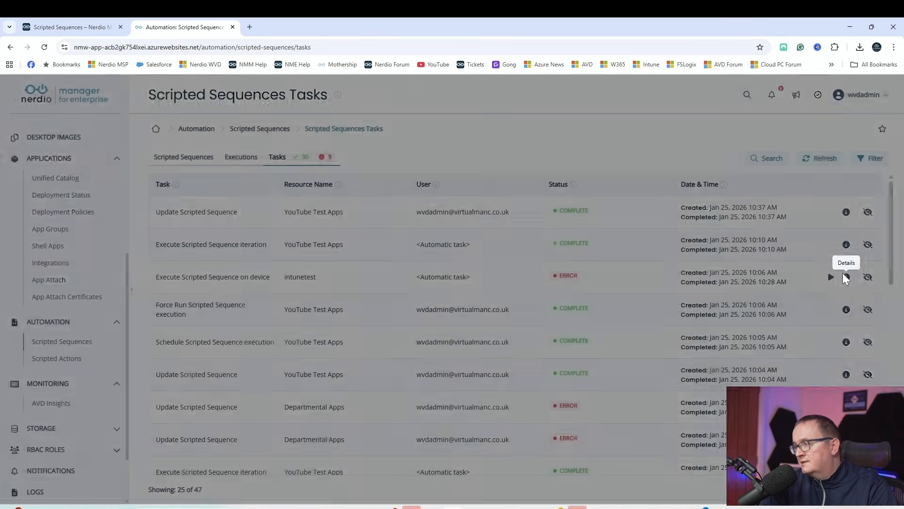
scroll(552, 301, "down", 3)
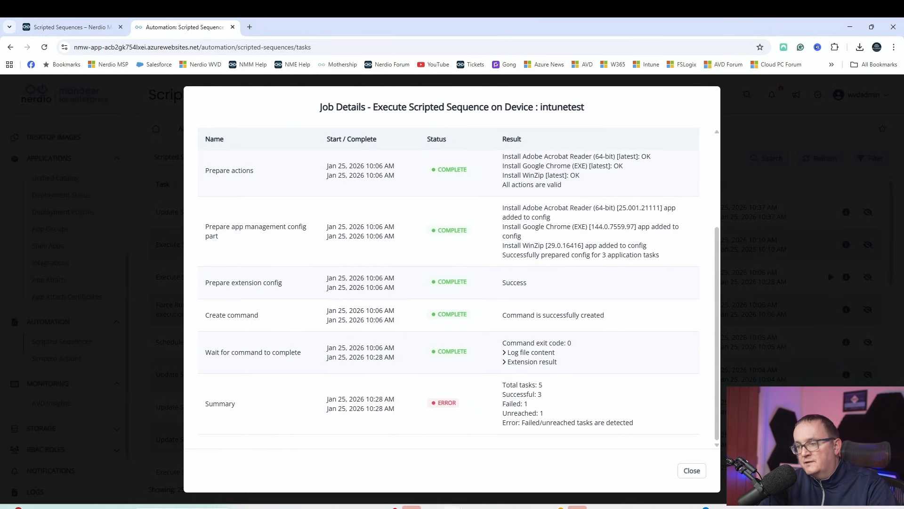
key("Escape")
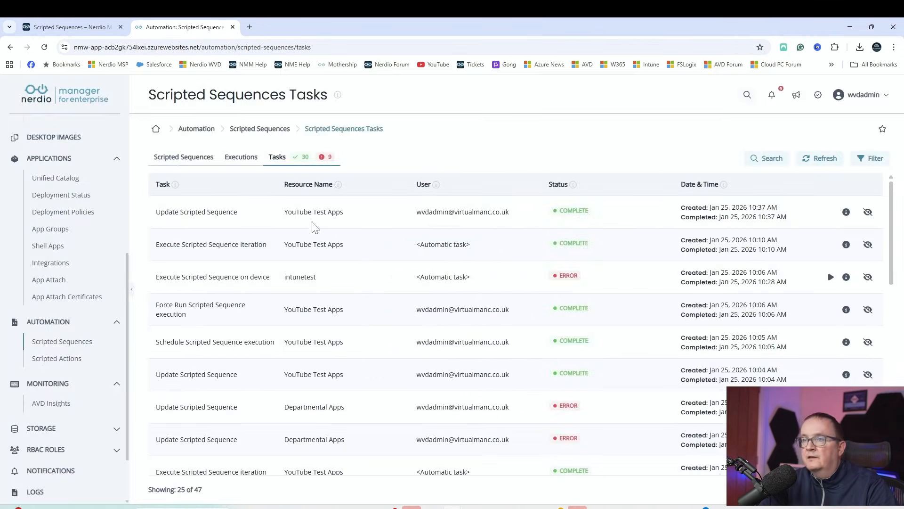
Open the latest YouTube Test Apps execution record, read the Install WinZip action's log and close it.
left_click(255, 164)
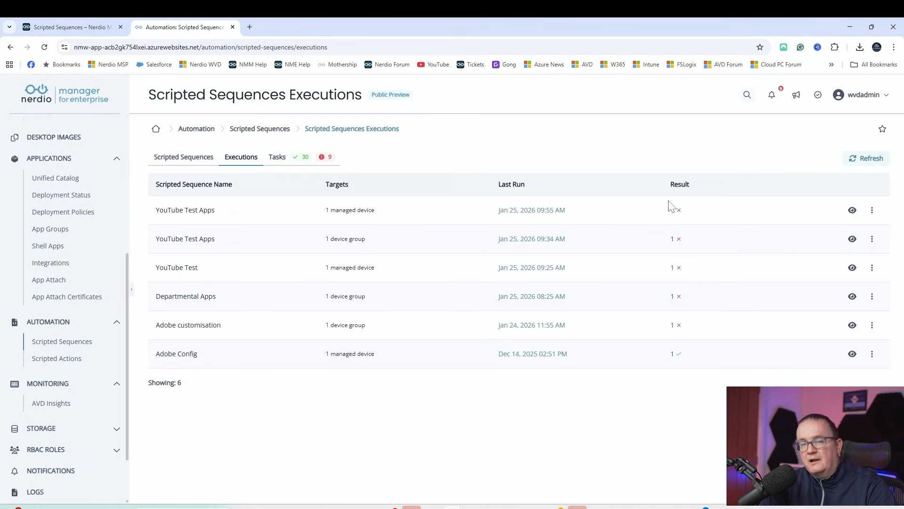
left_click(852, 210)
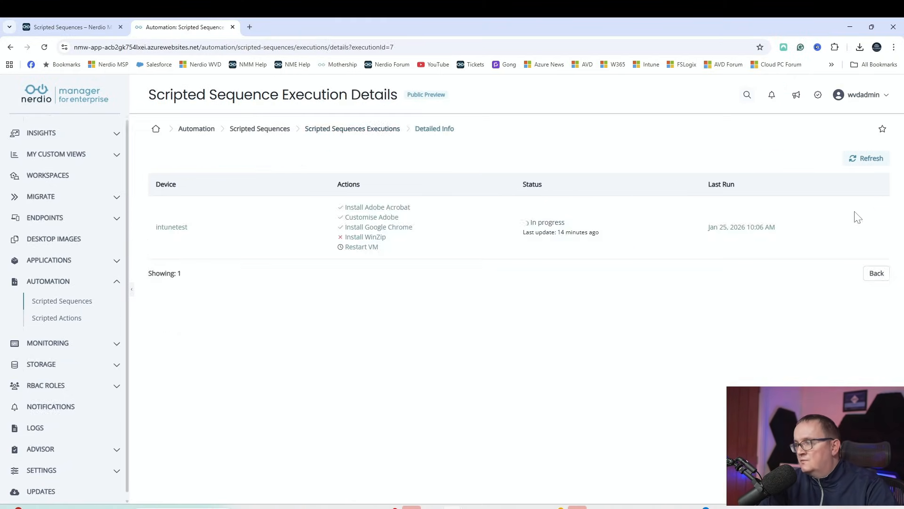
mouse_move(364, 243)
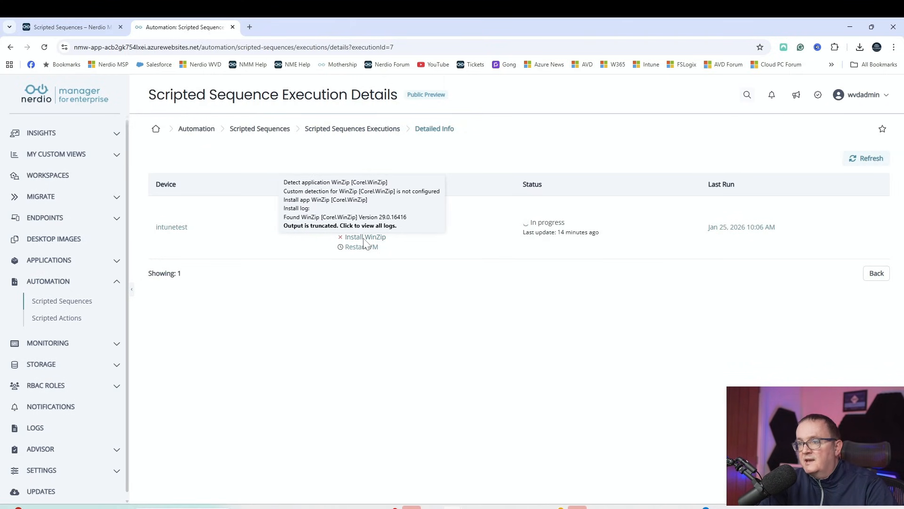
left_click(364, 241)
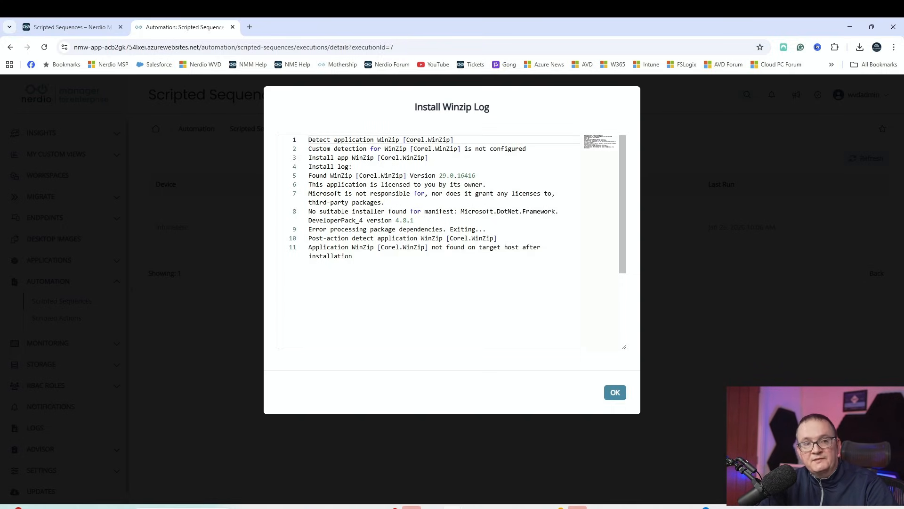
left_click(609, 395)
Open the YouTube Test Apps scripted sequence for editing and examine the PowerShell script of its Install .NET Framework task.
left_click(58, 303)
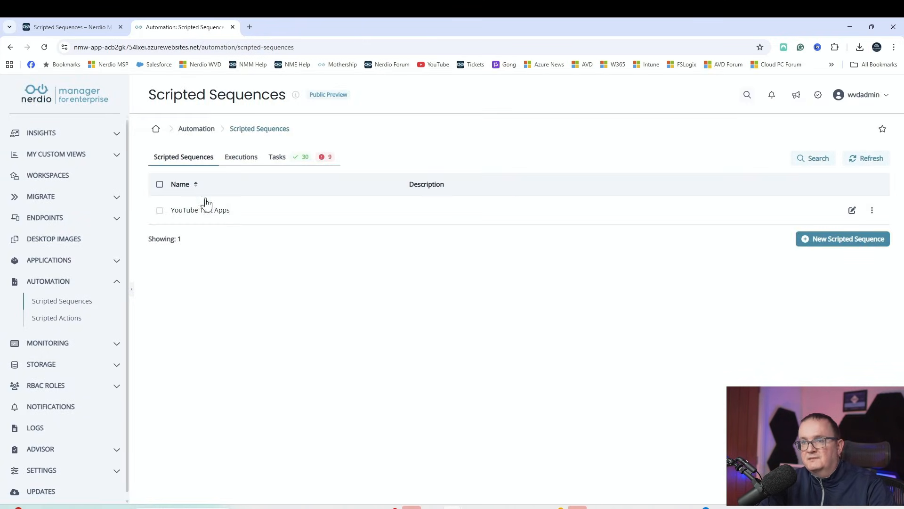
left_click(872, 212)
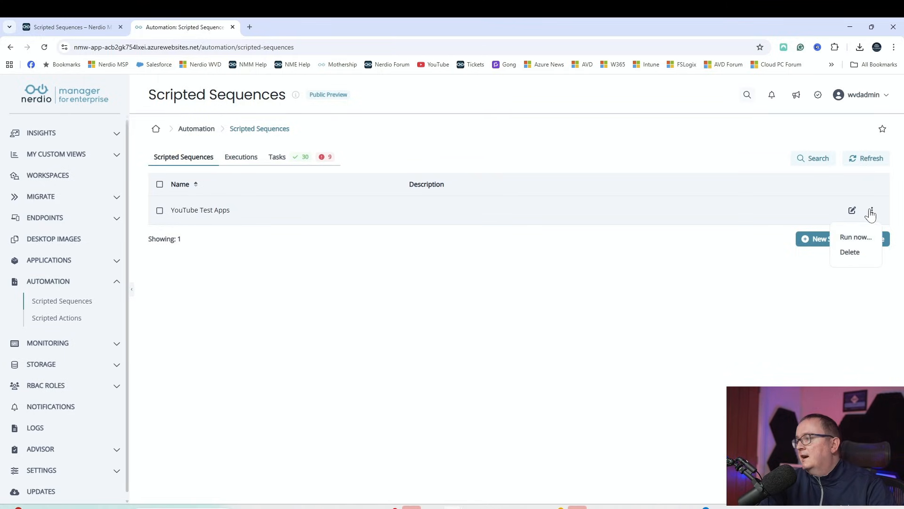
left_click(172, 233)
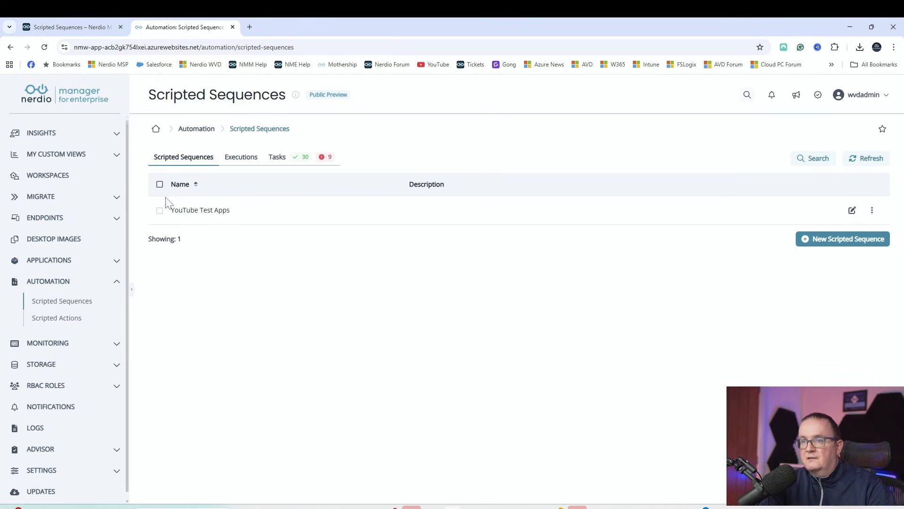
left_click(852, 210)
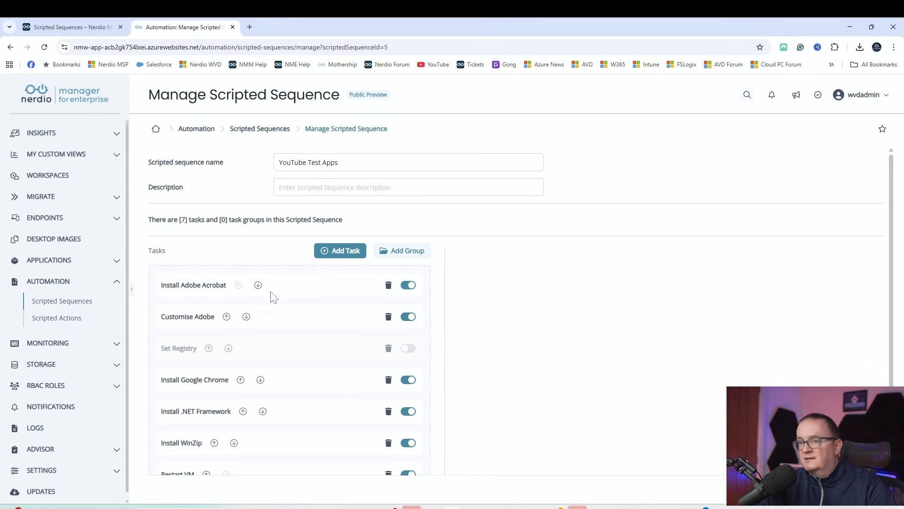
scroll(234, 387, "down", 1)
left_click(193, 371)
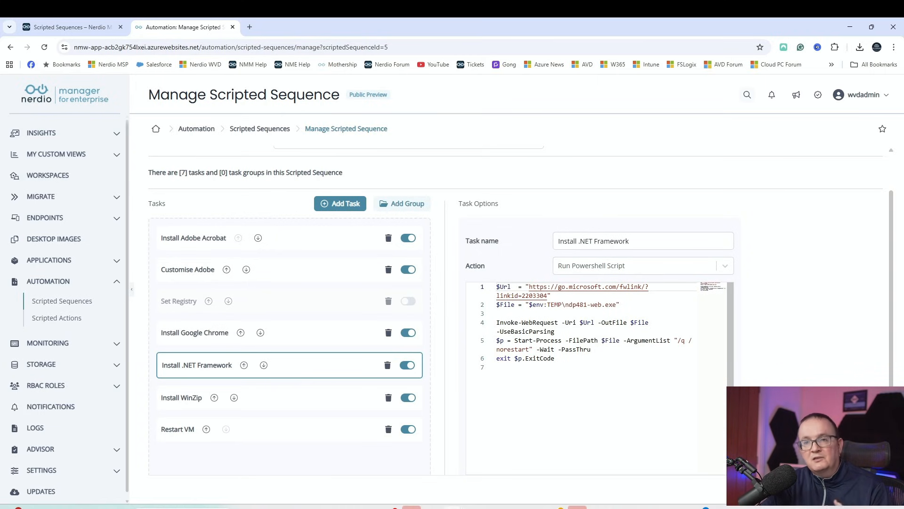
Leave the sequence editor, check the scripted sequence tasks and open the details of the newest YouTube Test Apps execution.
key("alt+Left")
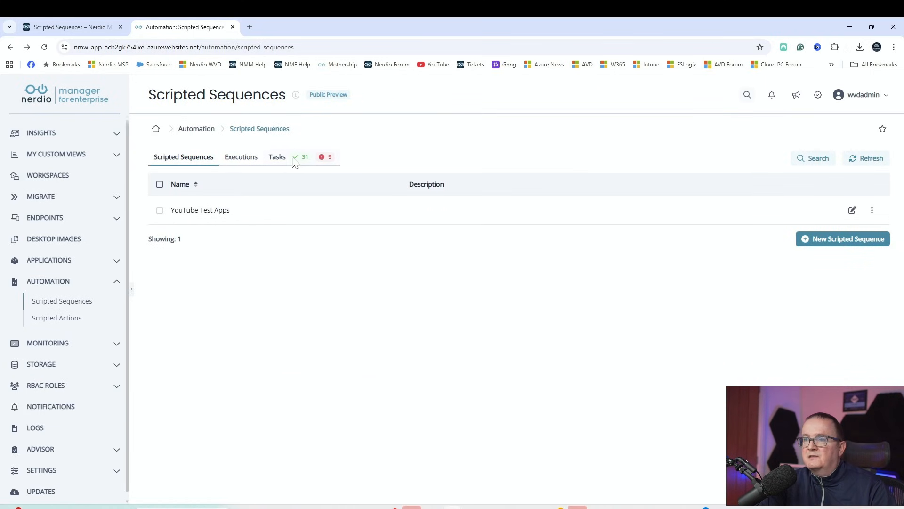
left_click(277, 158)
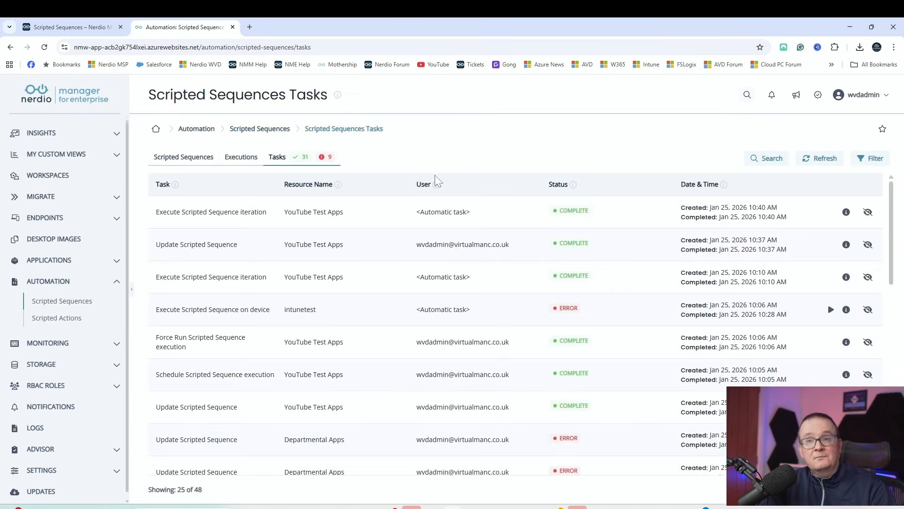
left_click(241, 158)
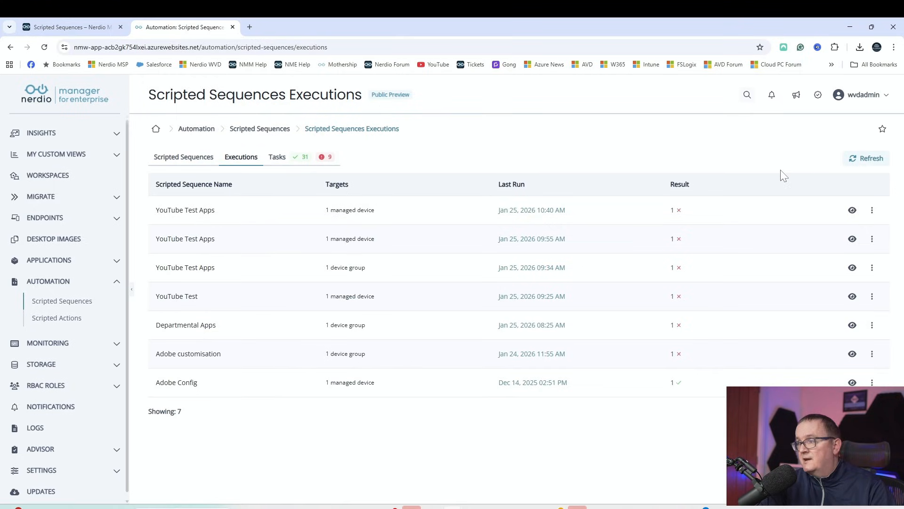
left_click(852, 210)
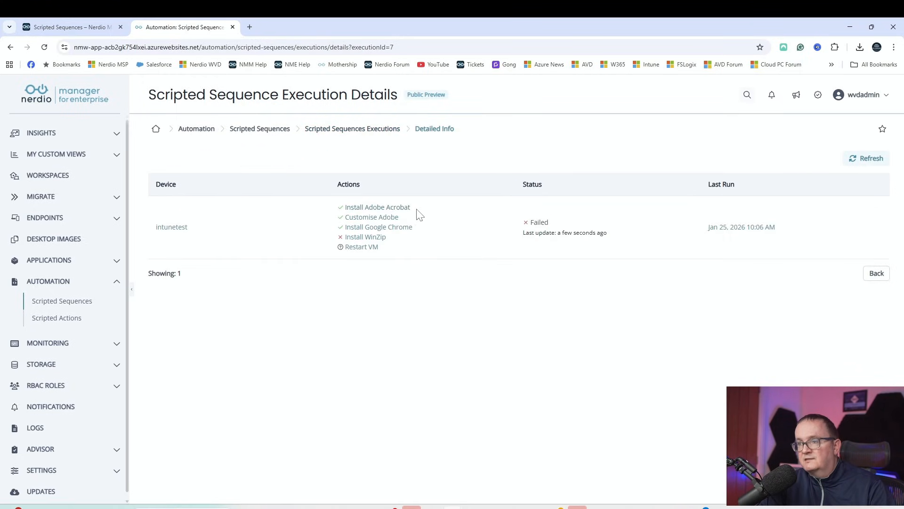
Review the logs of the Customise Adobe and Install Google Chrome actions on intunetest, closing each one.
left_click(376, 219)
left_click(618, 389)
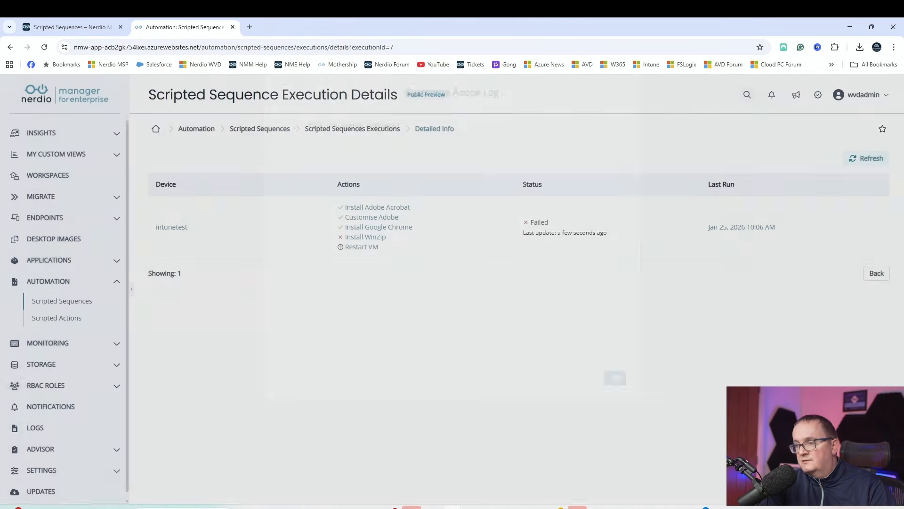
left_click(367, 228)
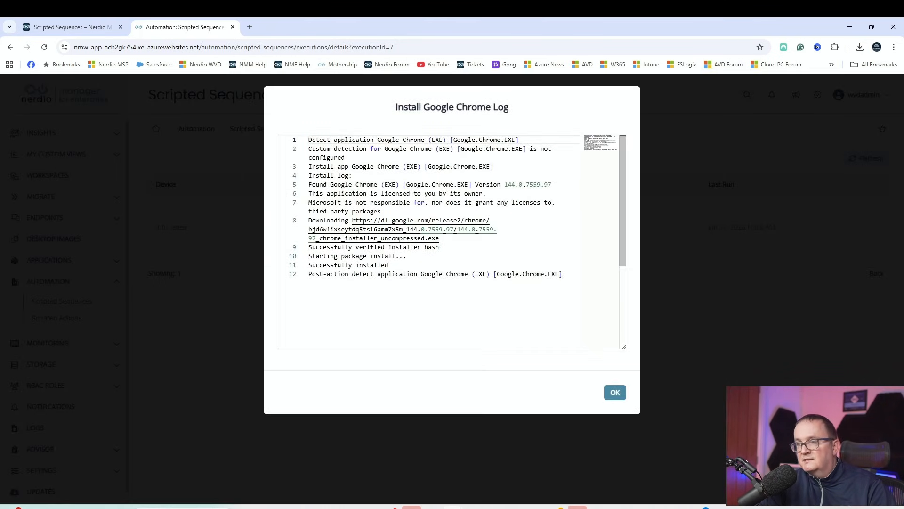
left_click(615, 393)
mouse_move(364, 234)
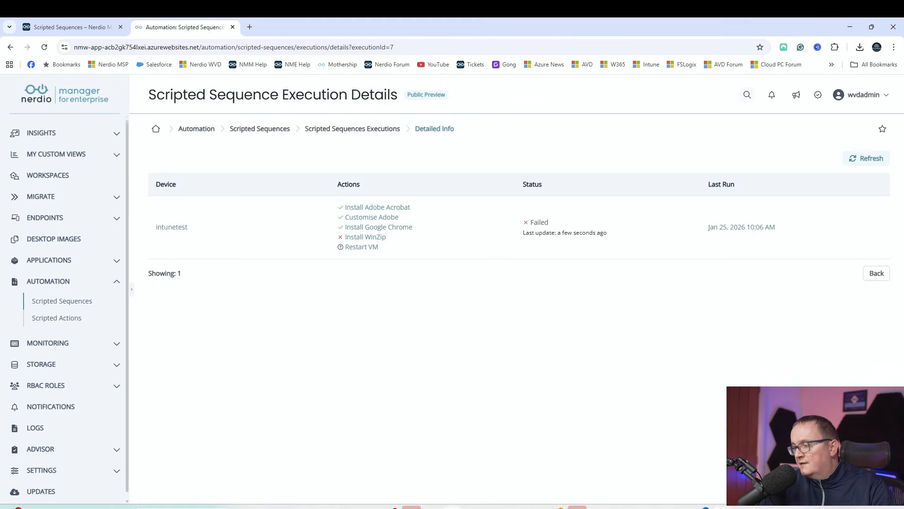
Switch to the Single-Session remote desktop, minimise its Command Prompt window and show the session full screen.
mouse_move(723, 508)
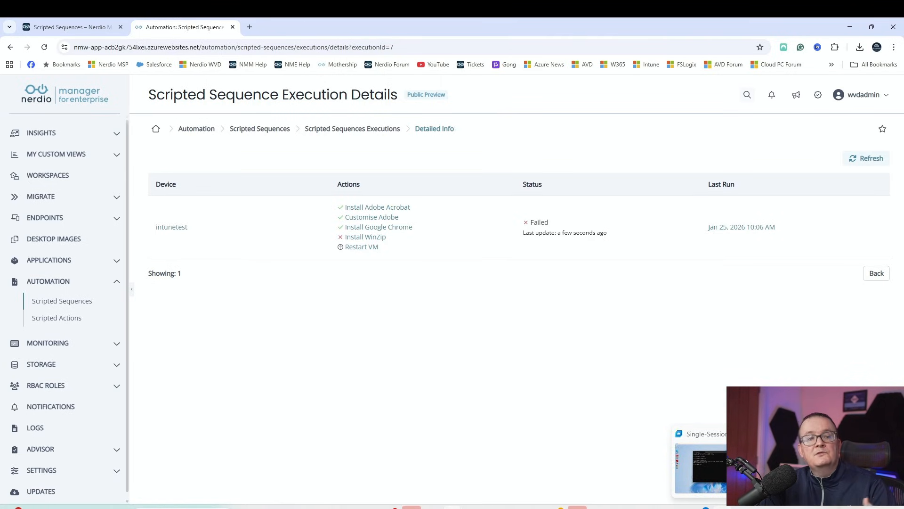
left_click(724, 507)
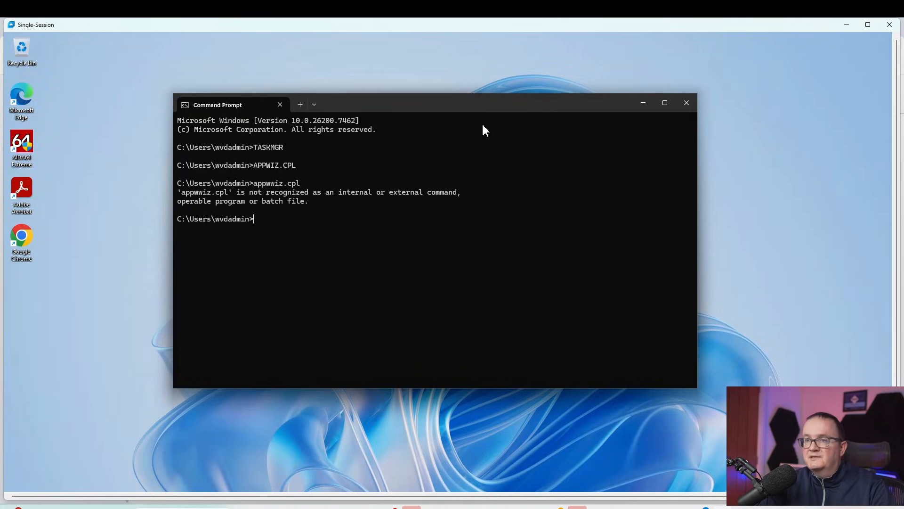
left_click(643, 104)
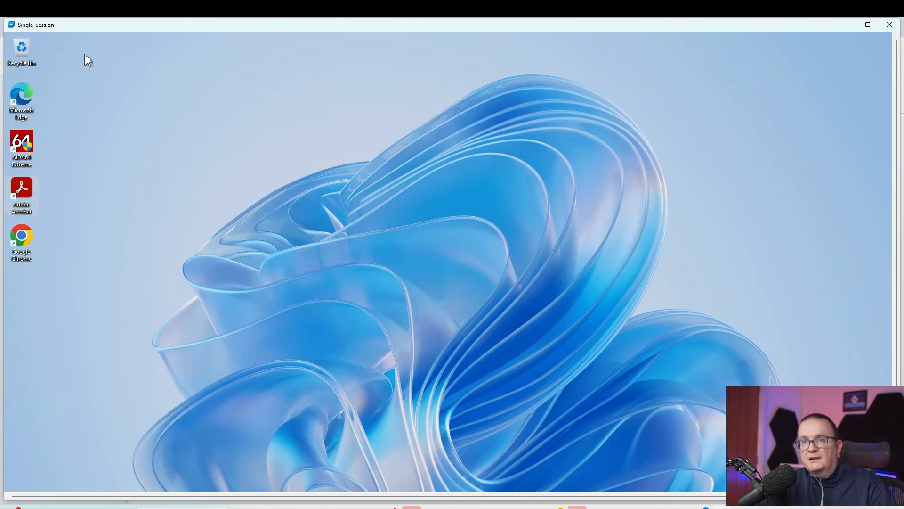
double_click(55, 29)
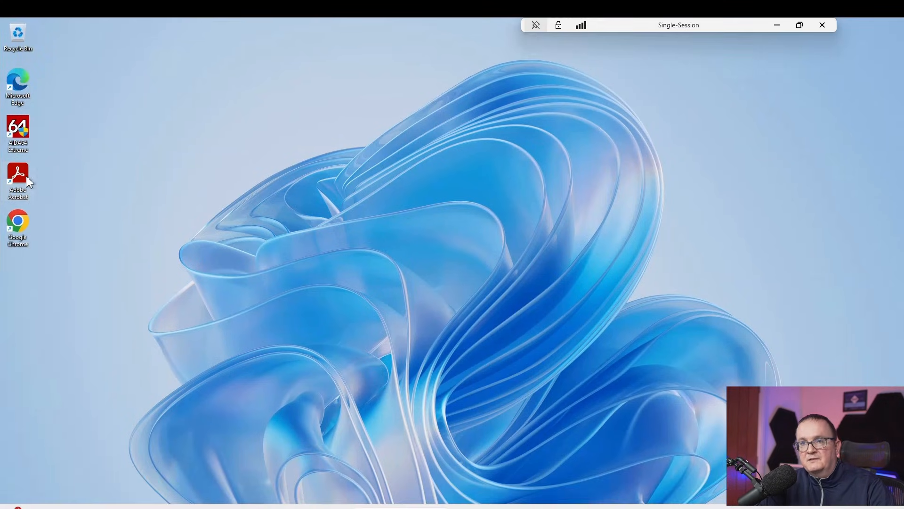
Launch Adobe Acrobat to check the installed app, try its e-signature request tool, dismiss the Adobe dialog and close Acrobat.
double_click(24, 175)
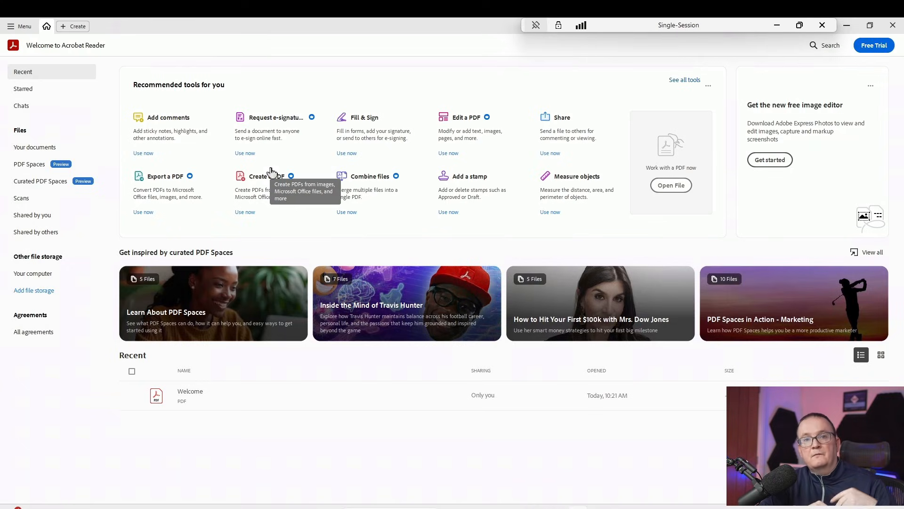
left_click(265, 156)
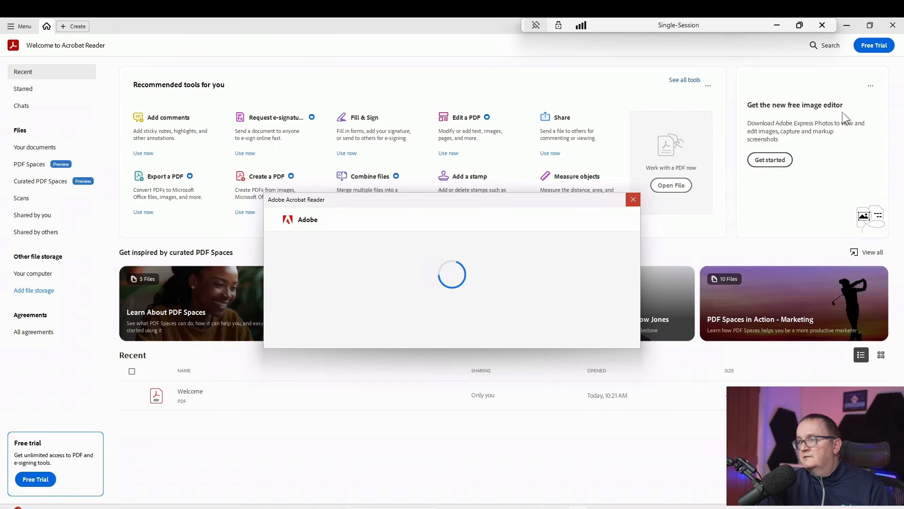
left_click(634, 199)
left_click(892, 25)
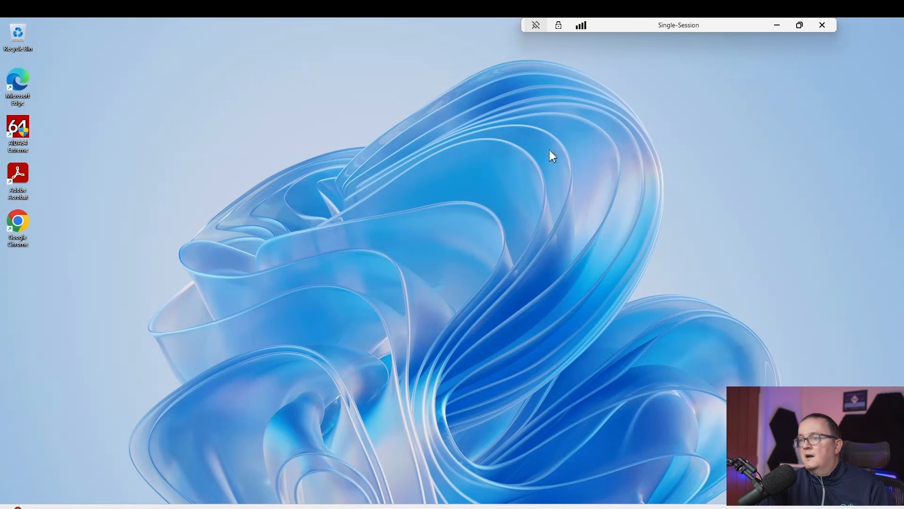
Launch Google Chrome on the remote desktop without signing in and skip making it the default browser.
double_click(18, 222)
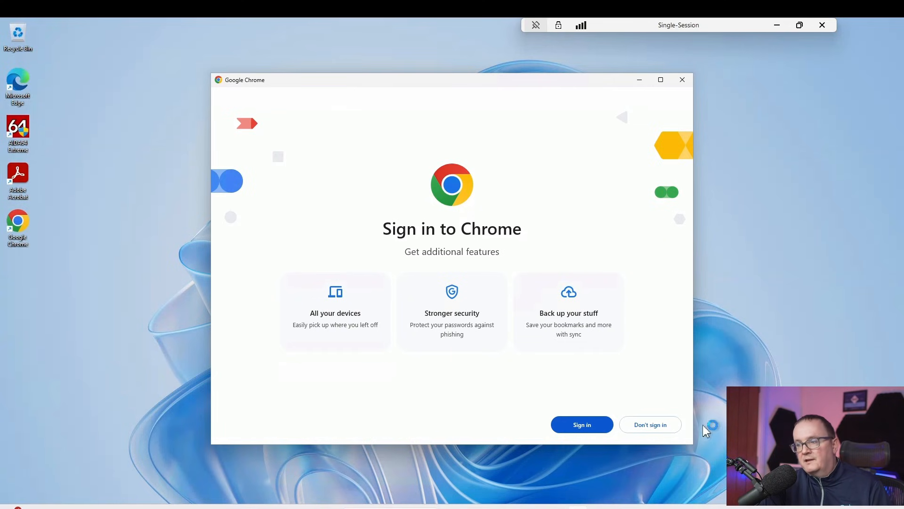
left_click(649, 424)
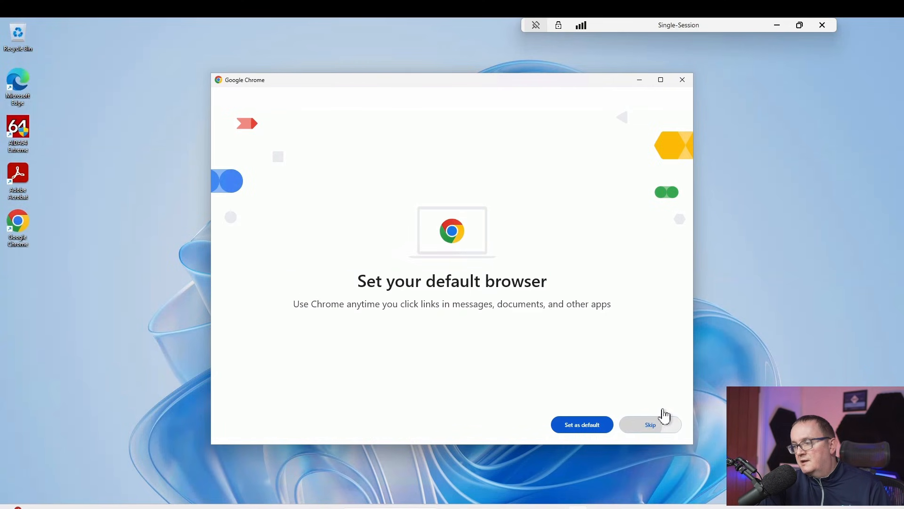
left_click(658, 423)
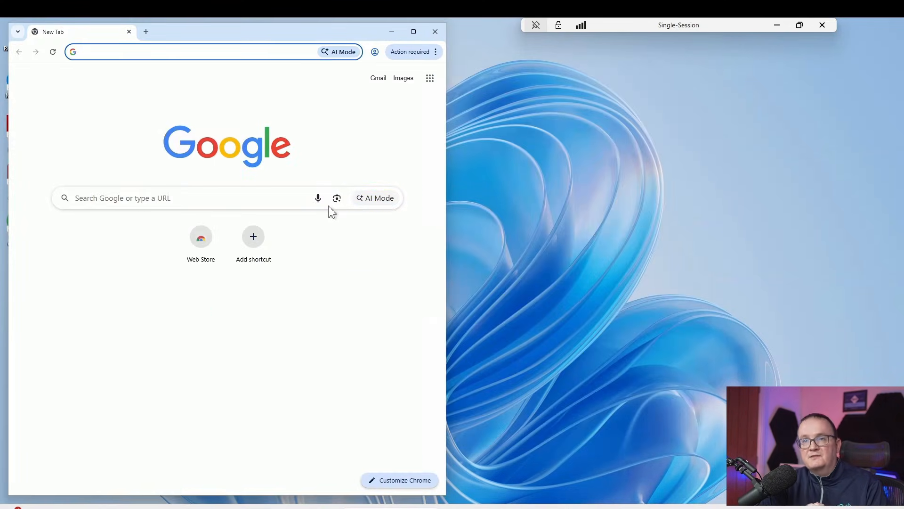